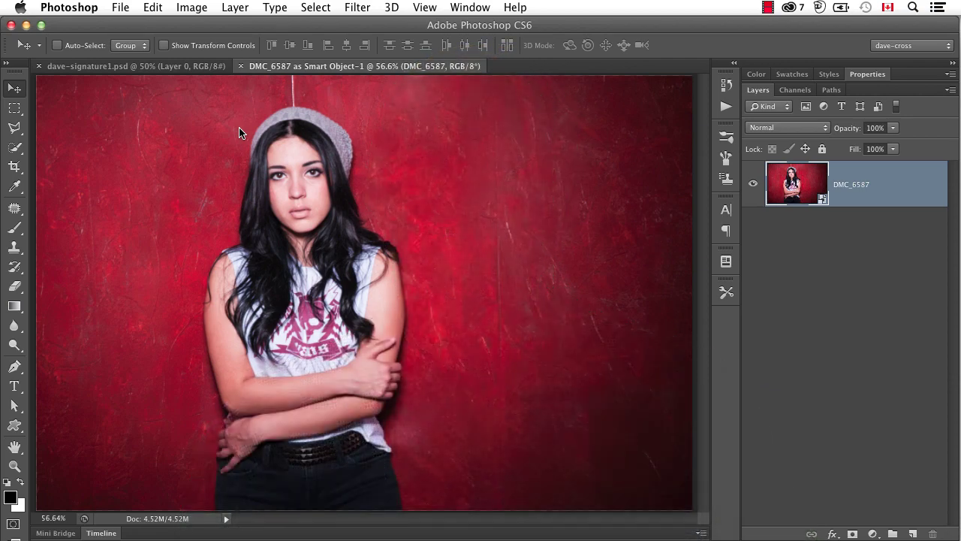
- Bring the dave-signature1.psd scanned signature document to the front
click(200, 66)
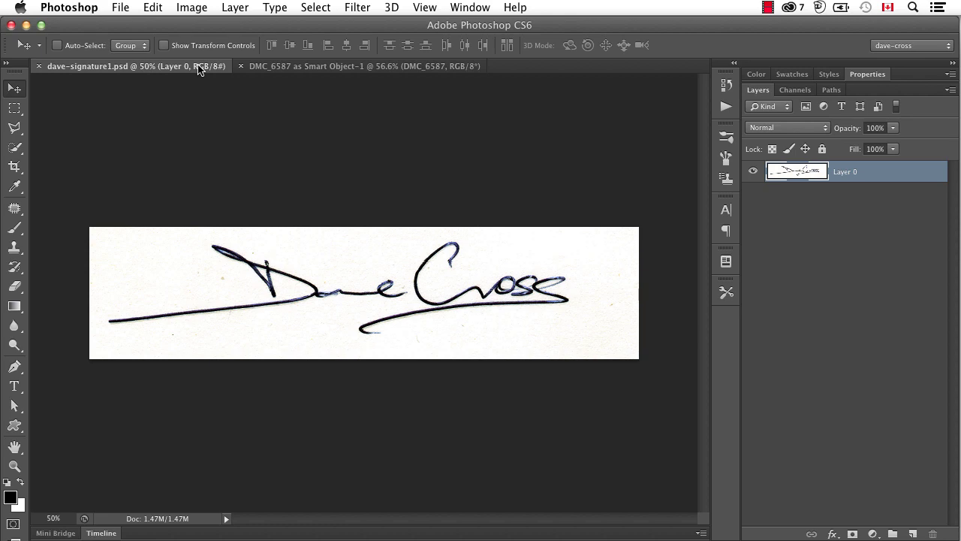
- Use Levels eyedroppers to turn the signature's paper pure white and its ink pure black
click(193, 7)
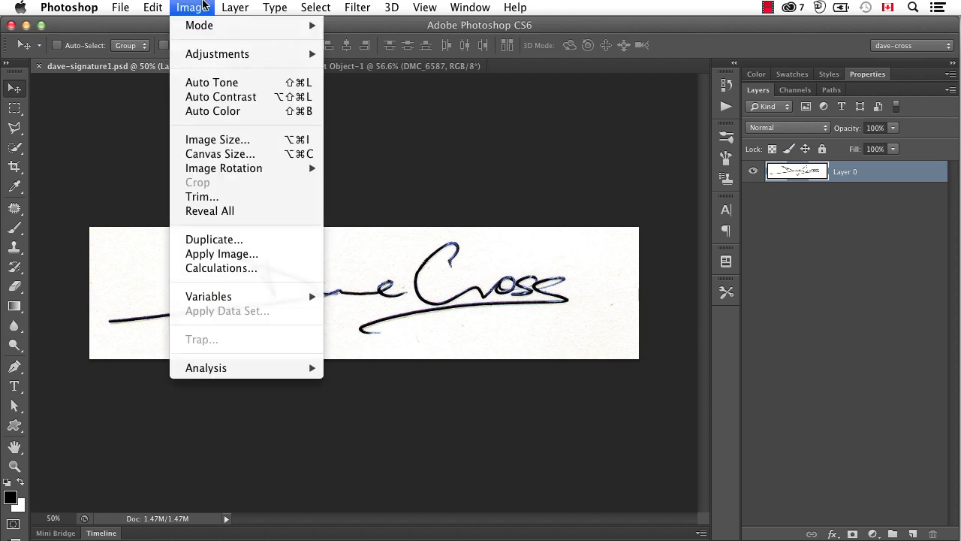
mouse_move(217, 53)
click(372, 67)
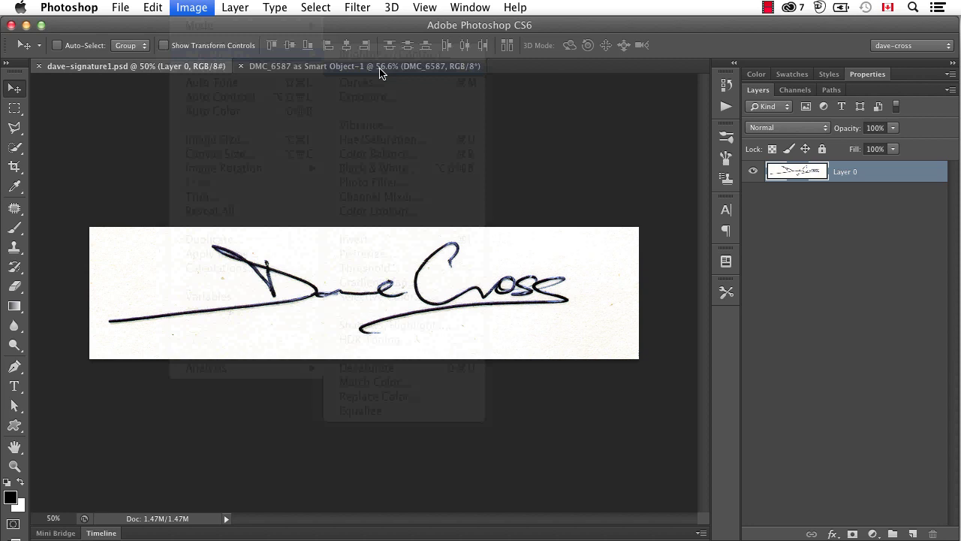
click(612, 286)
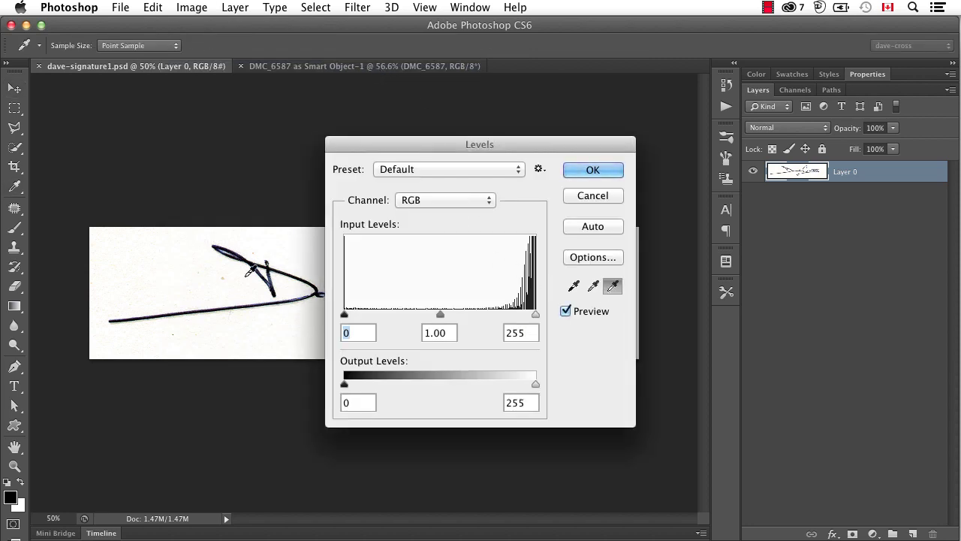
click(167, 275)
drag(423, 141, 578, 113)
click(728, 258)
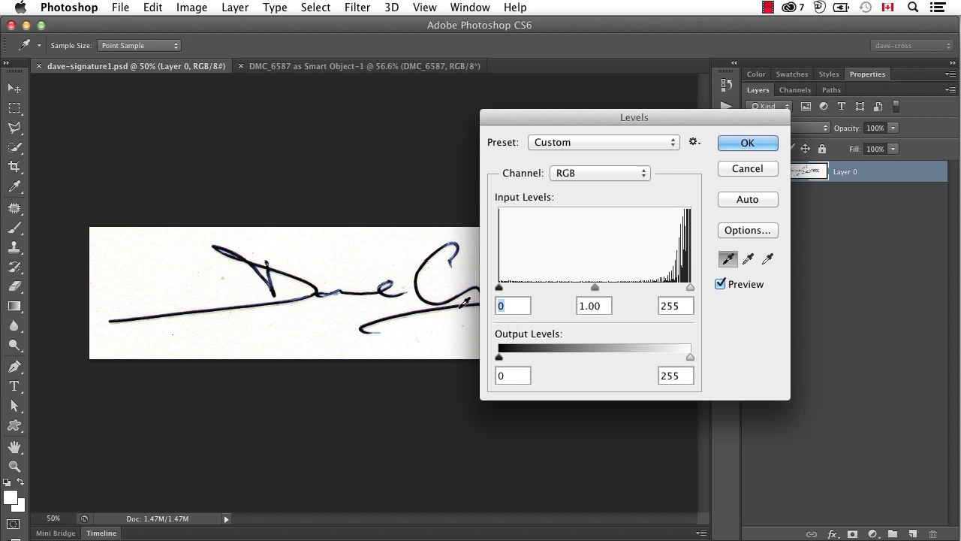
click(428, 292)
click(728, 141)
key(v)
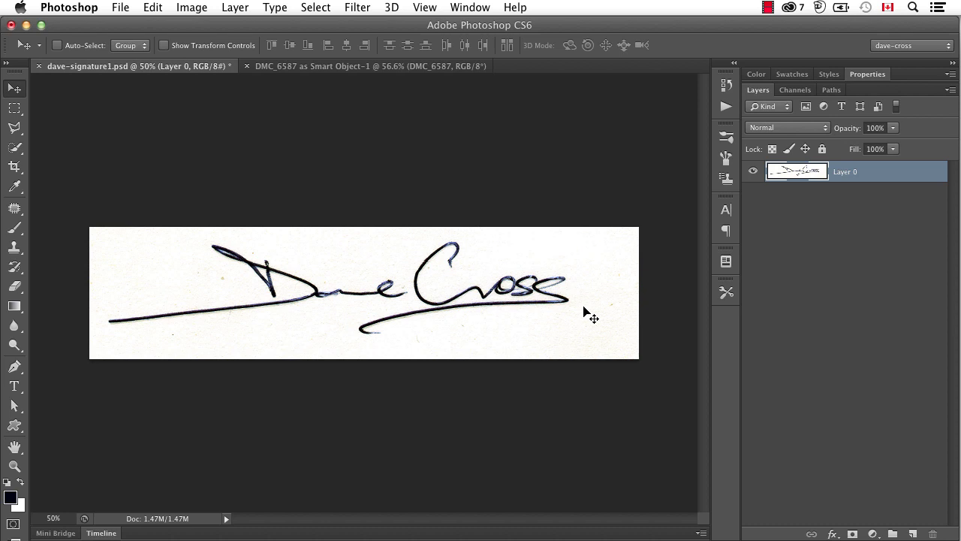
- Save the signature as a 1464-pixel brush preset and close the file without saving
click(152, 7)
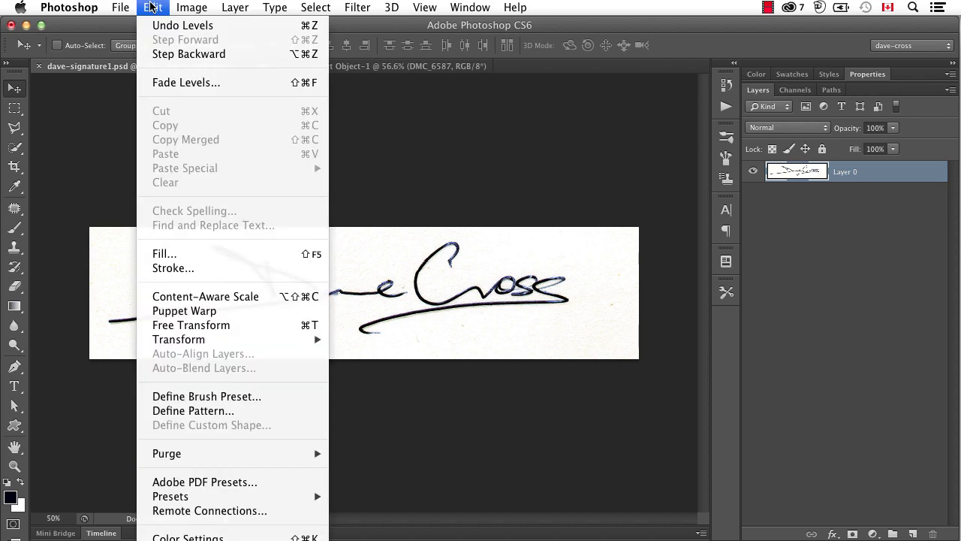
click(229, 398)
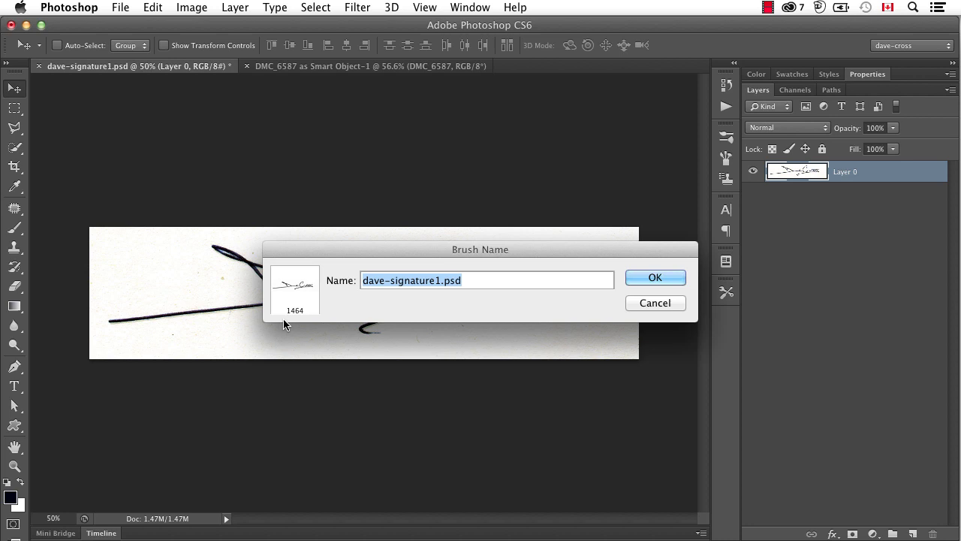
click(640, 278)
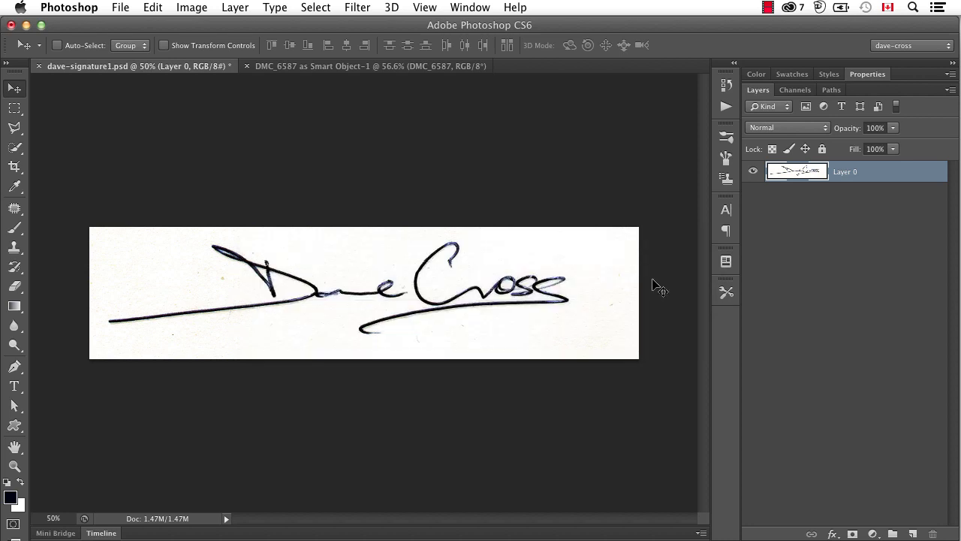
key(super+w)
click(437, 234)
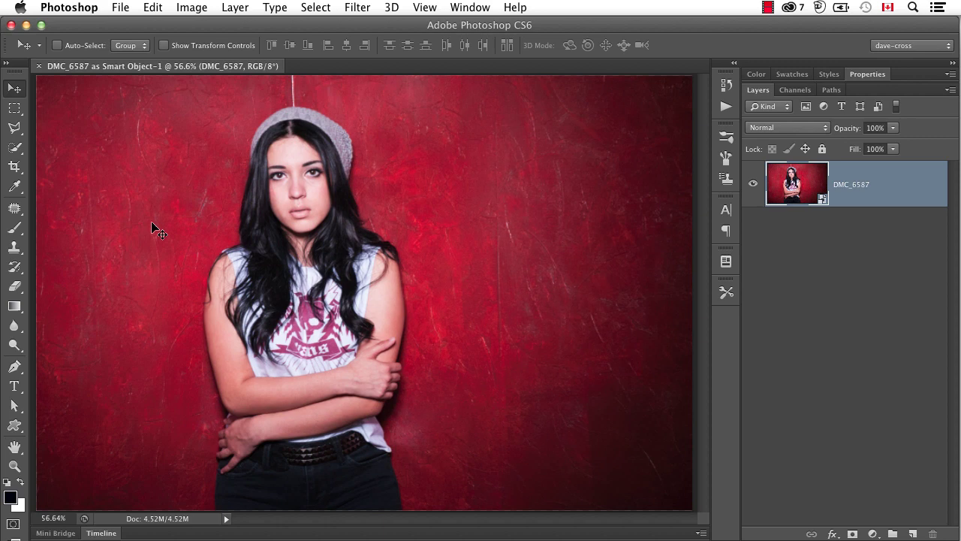
- Add a new empty layer and set the Brush tool to white at 100% opacity
click(14, 228)
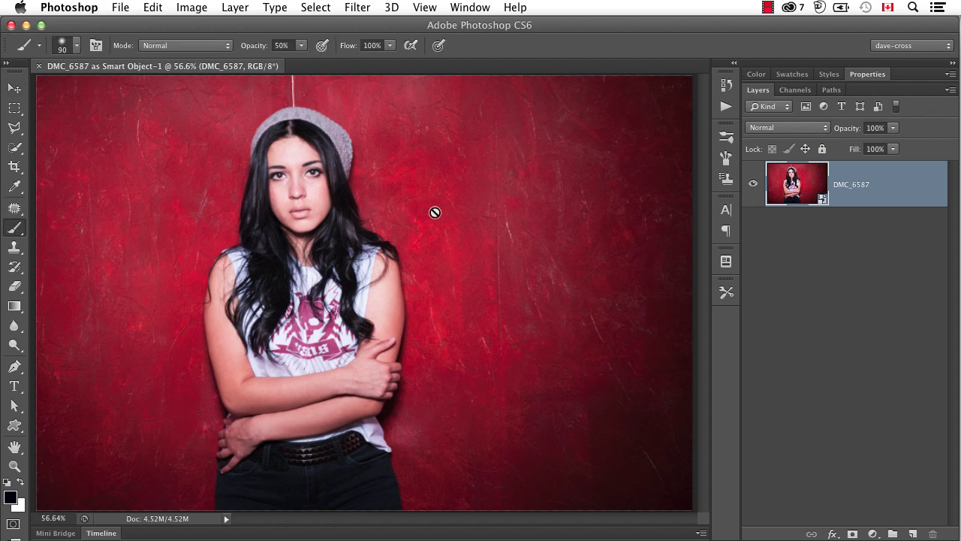
click(912, 533)
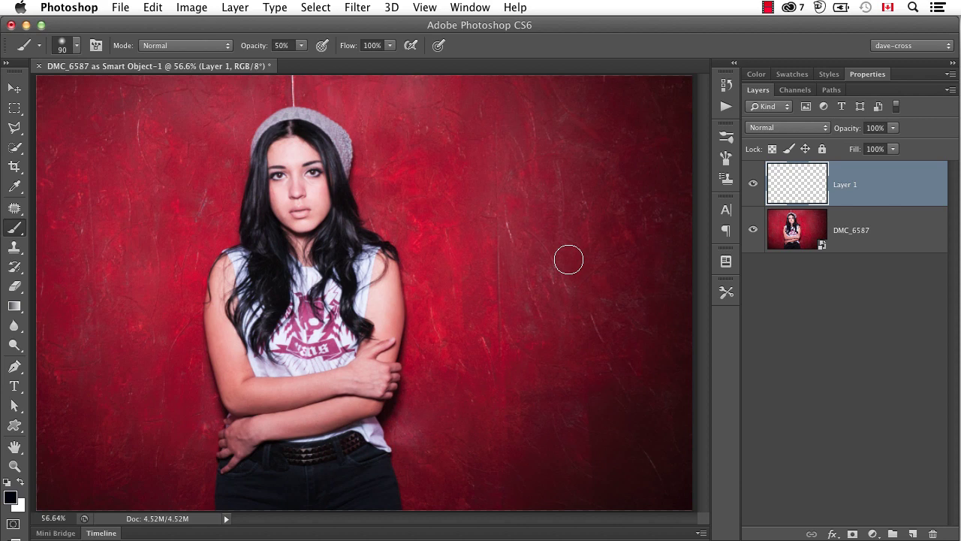
key(x)
drag(265, 47, 435, 76)
- Stamp the 1464 signature brush at 900 px once at the portrait's lower right
click(76, 46)
drag(170, 159, 169, 245)
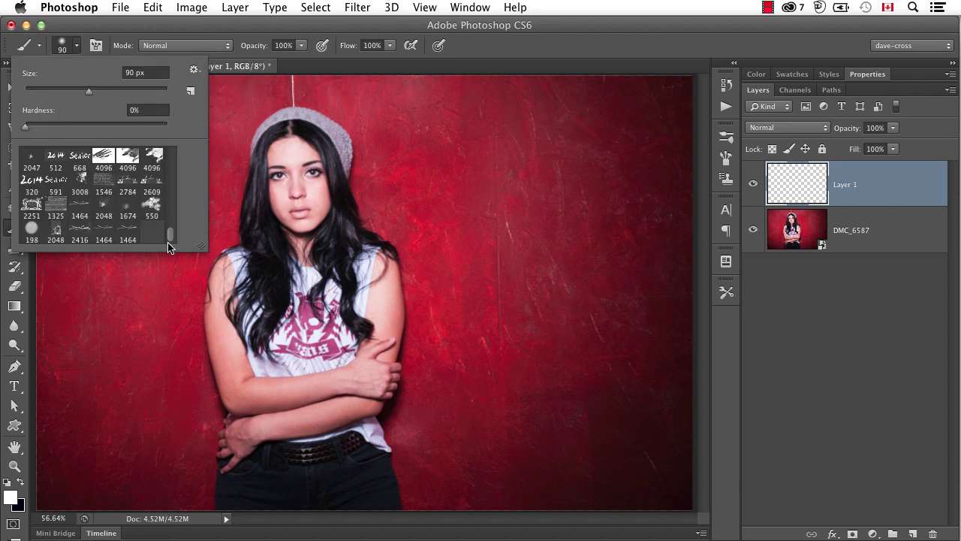
click(129, 235)
click(79, 48)
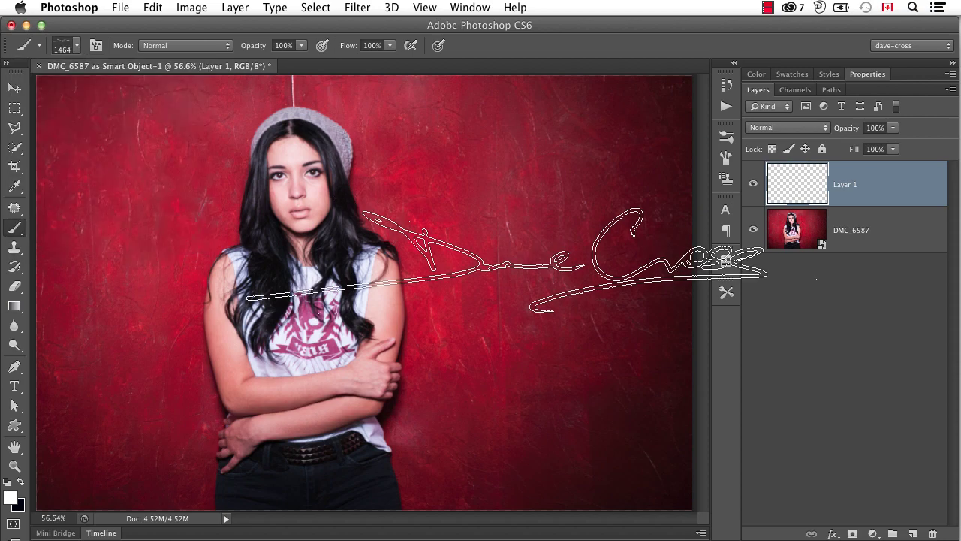
key(bracketleft)
key(bracketleft)
key(bracketleft)
key(bracketleft)
key(bracketleft)
key(bracketleft)
key(bracketleft)
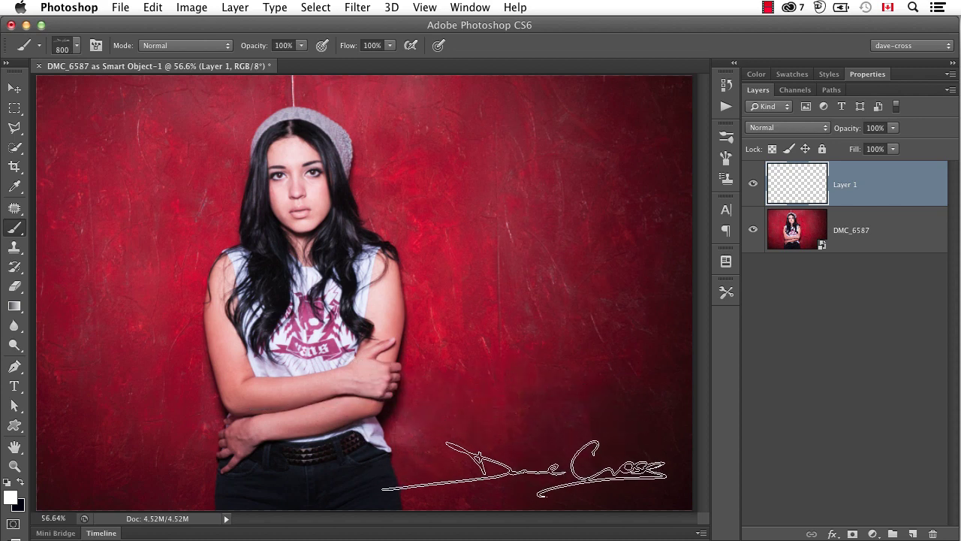
key(bracketright)
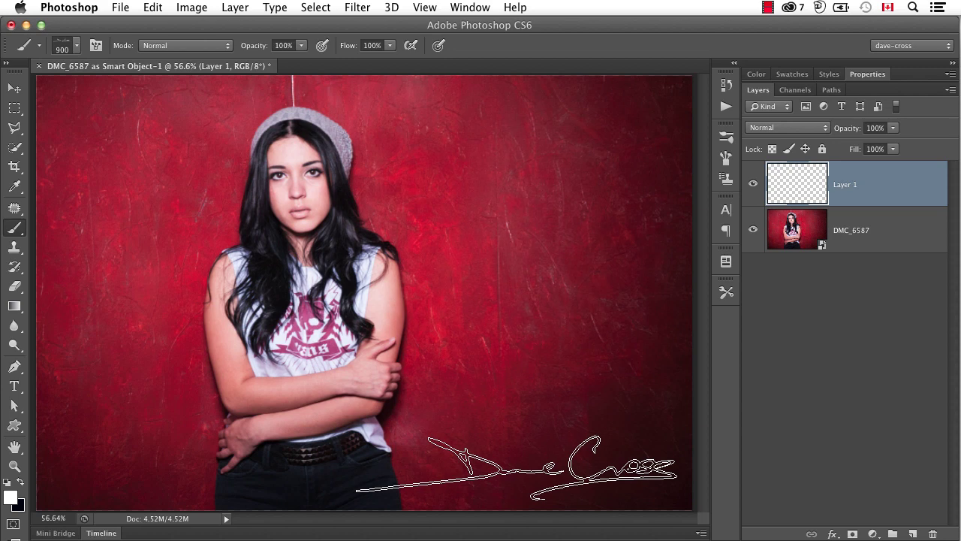
click(516, 467)
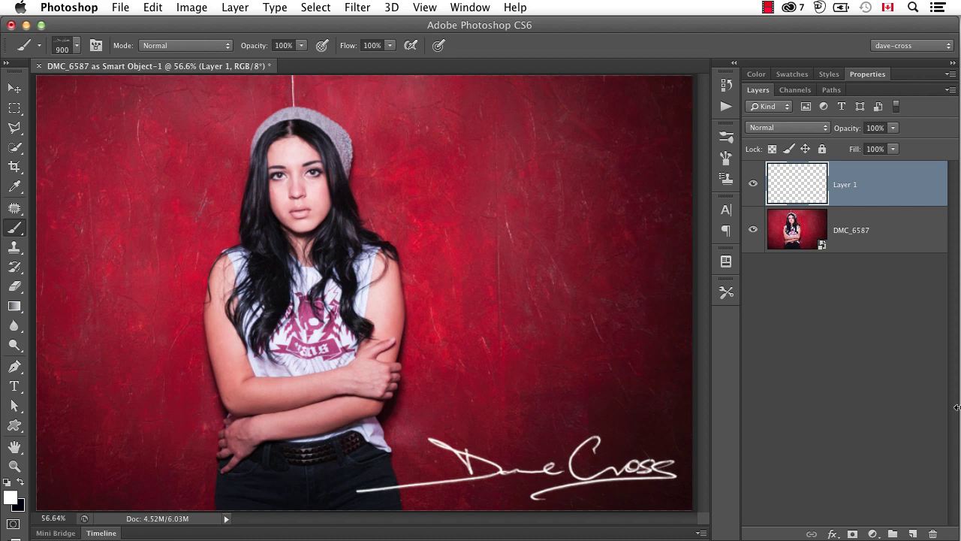
- Scale the white signature down to about 84% with Free Transform
key(ctrl+t)
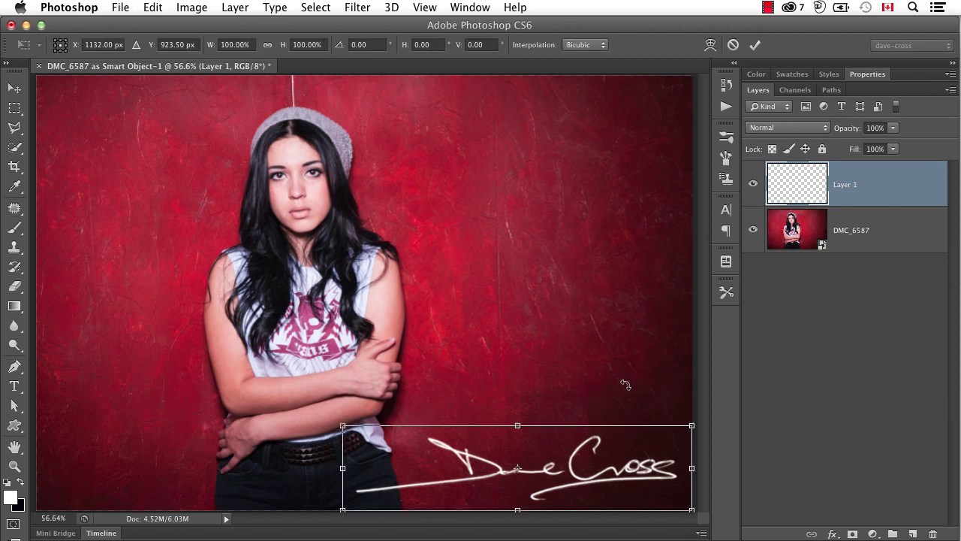
drag(343, 426, 399, 441)
key(Return)
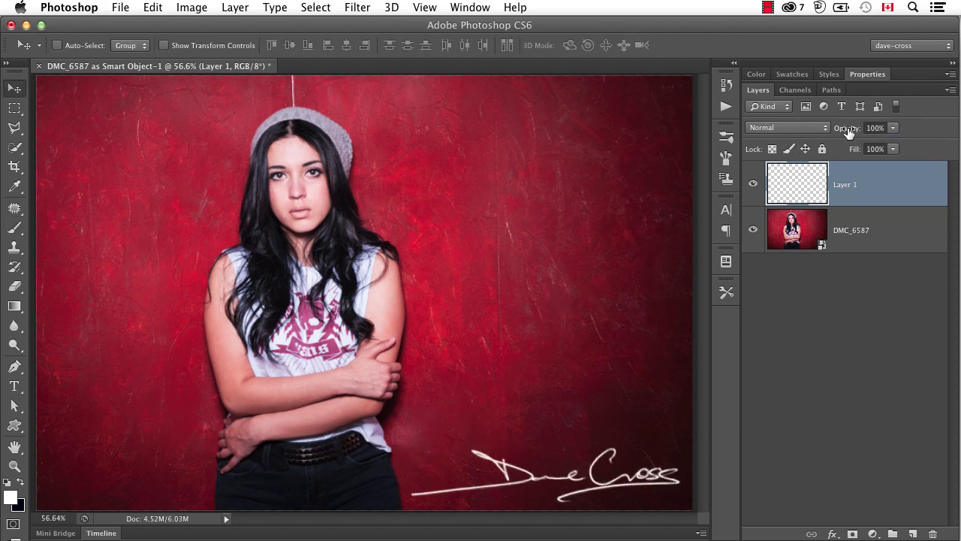
- Fade Layer 1 to 64% opacity, nudge the signature along the bottom right, restore black foreground
drag(847, 133, 822, 132)
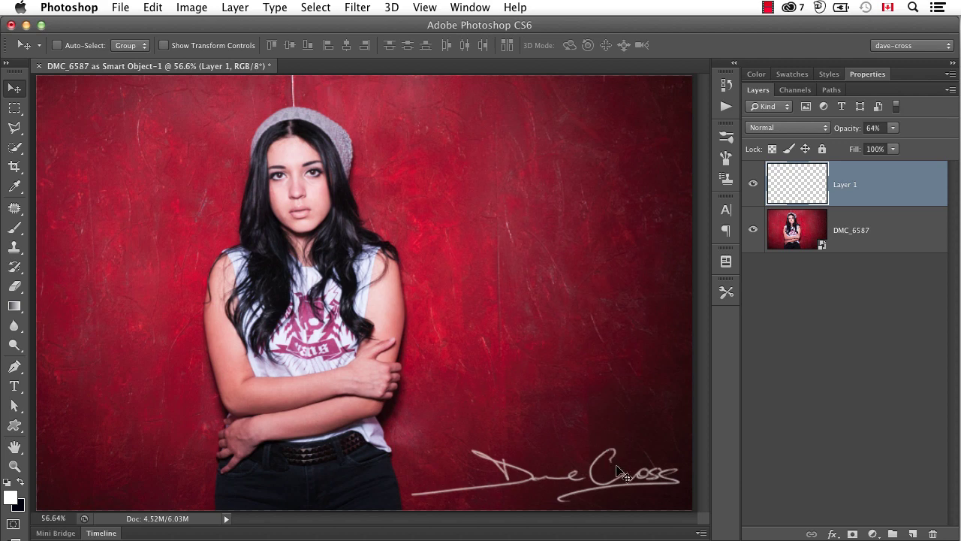
mouse_move(619, 470)
mouse_down()
mouse_move(267, 488)
mouse_move(259, 478)
mouse_move(534, 464)
mouse_move(548, 484)
mouse_move(535, 482)
mouse_move(615, 481)
mouse_up()
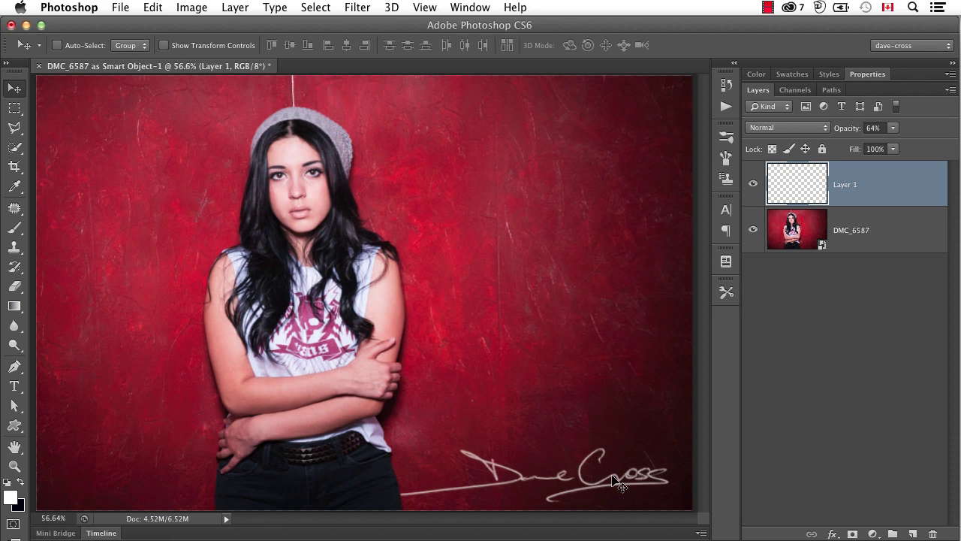
drag(612, 476, 622, 476)
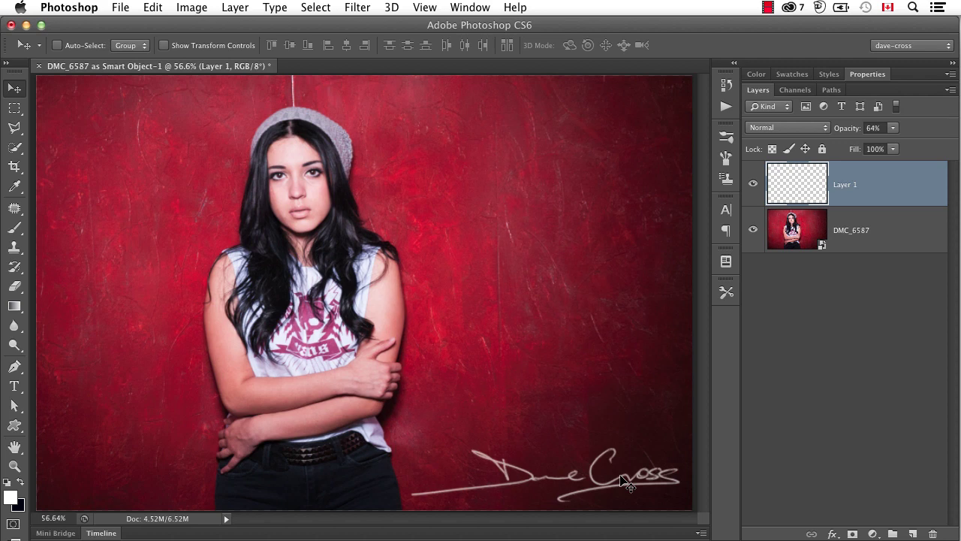
key(x)
- In Illustrator, marquee-select the whole interlocking logo in corp-logo.ai, then return to Photoshop
key(super+Tab)
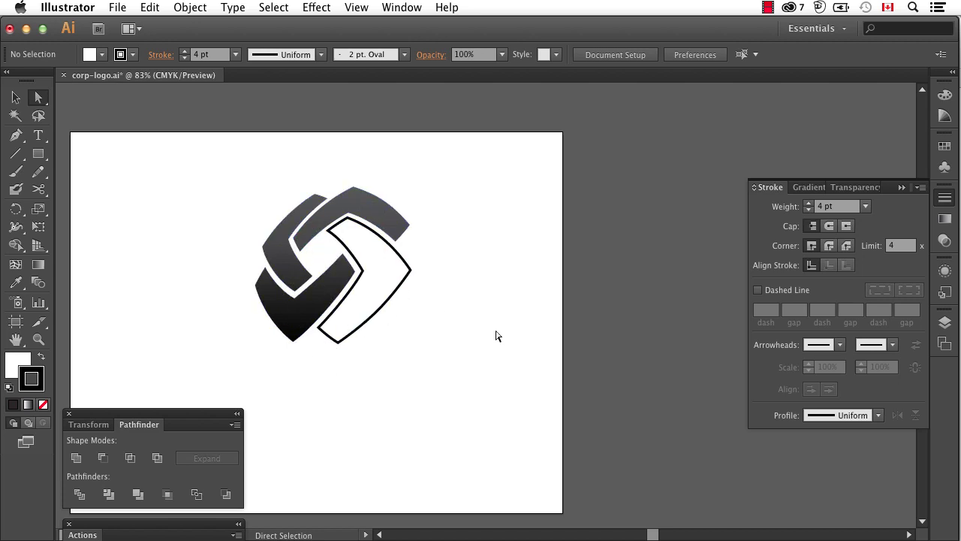
drag(234, 172, 445, 372)
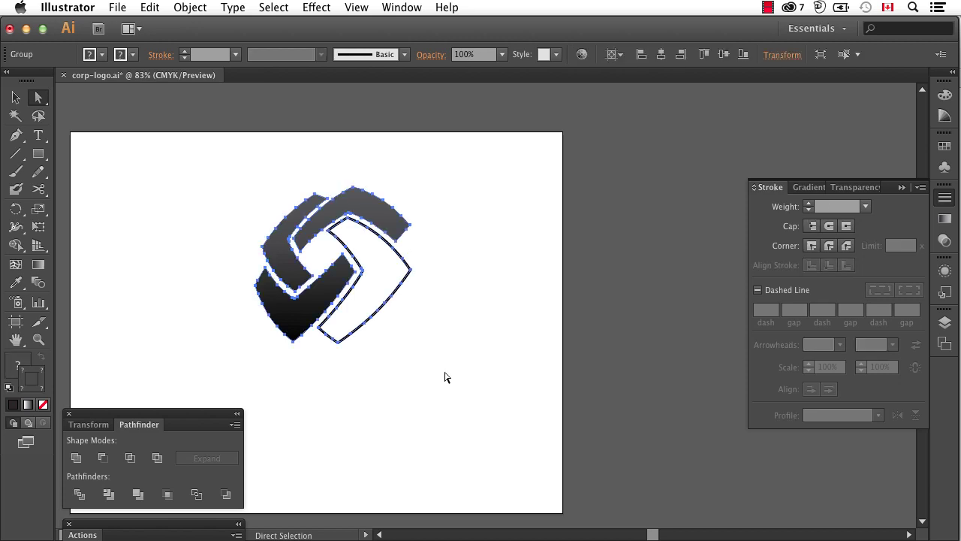
key(super)
key(super)
key(super+Tab)
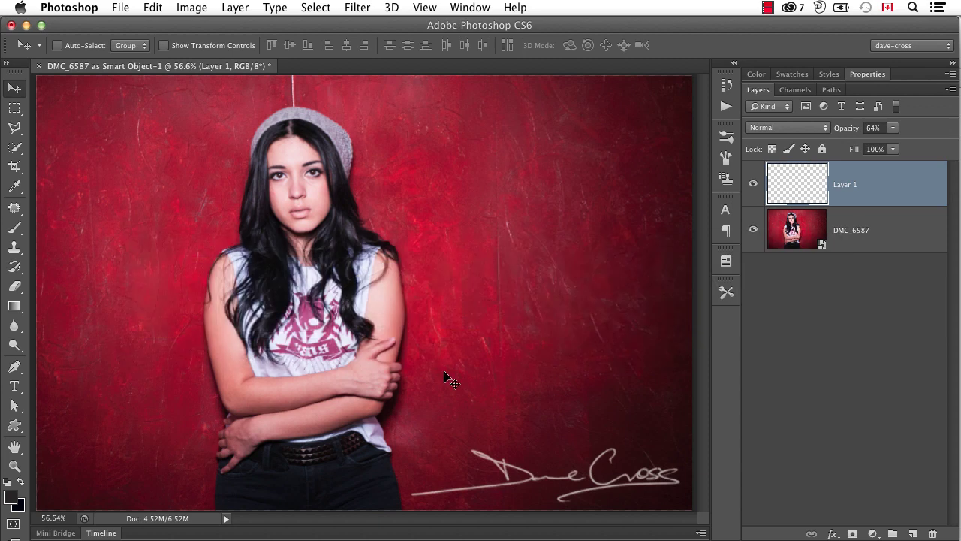
- Create a blank 800 × 800 px document and paste the copied logo into it
key(super+n)
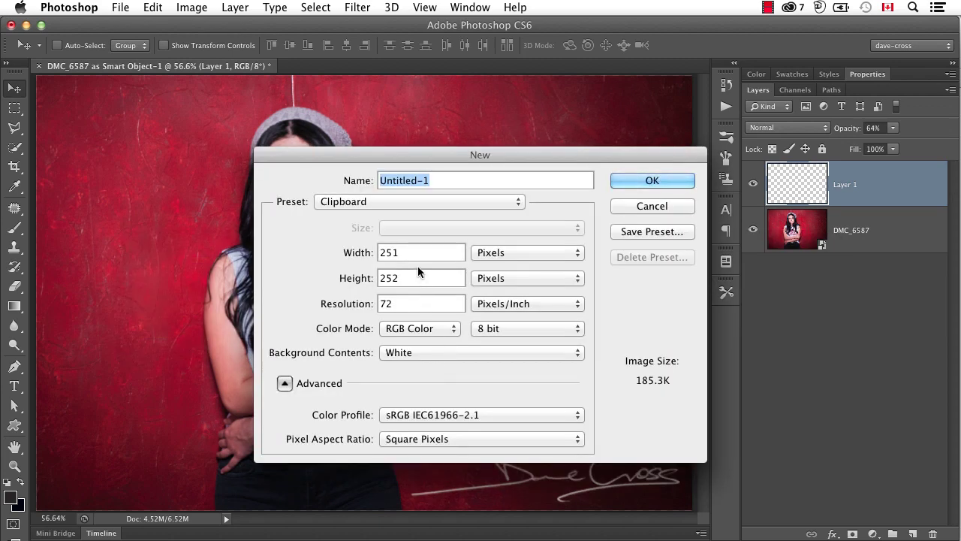
key(Tab)
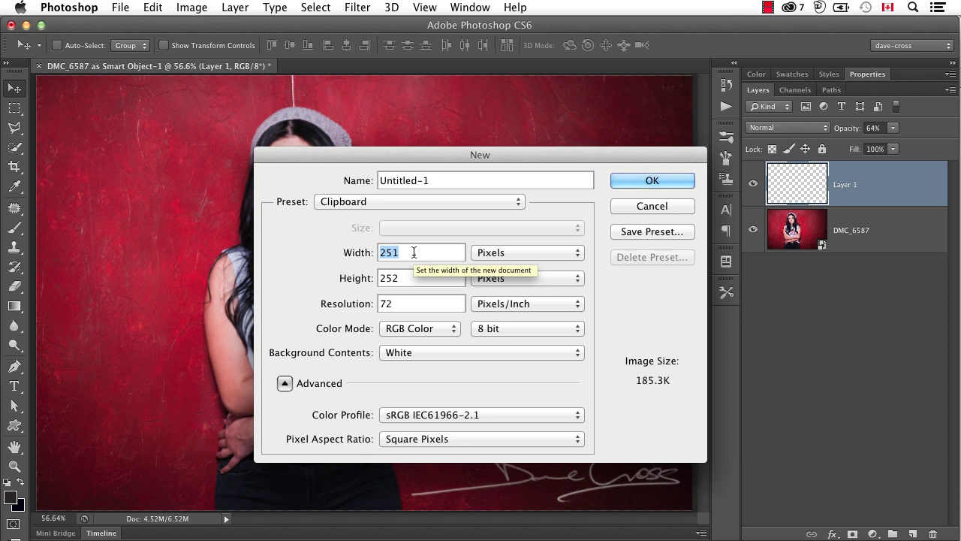
text(800)
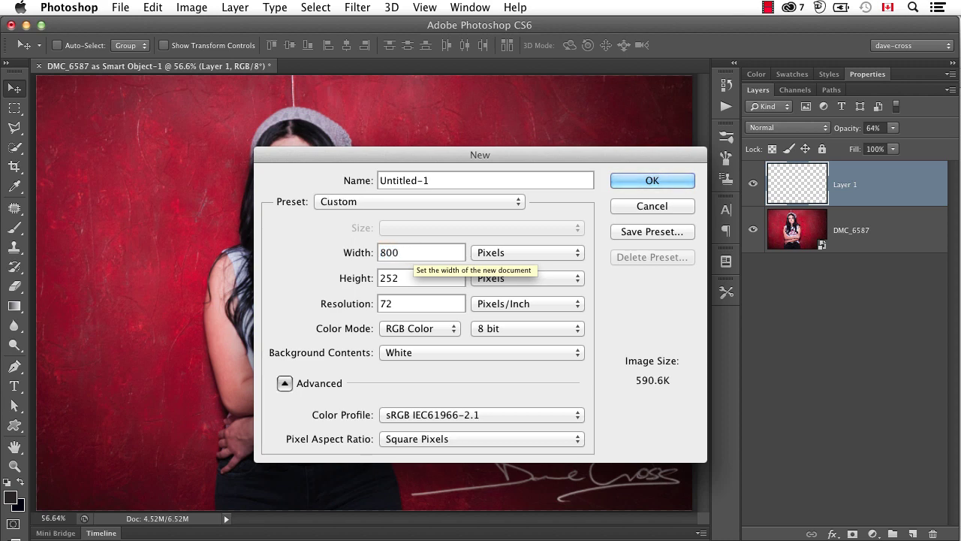
key(Tab)
text(800)
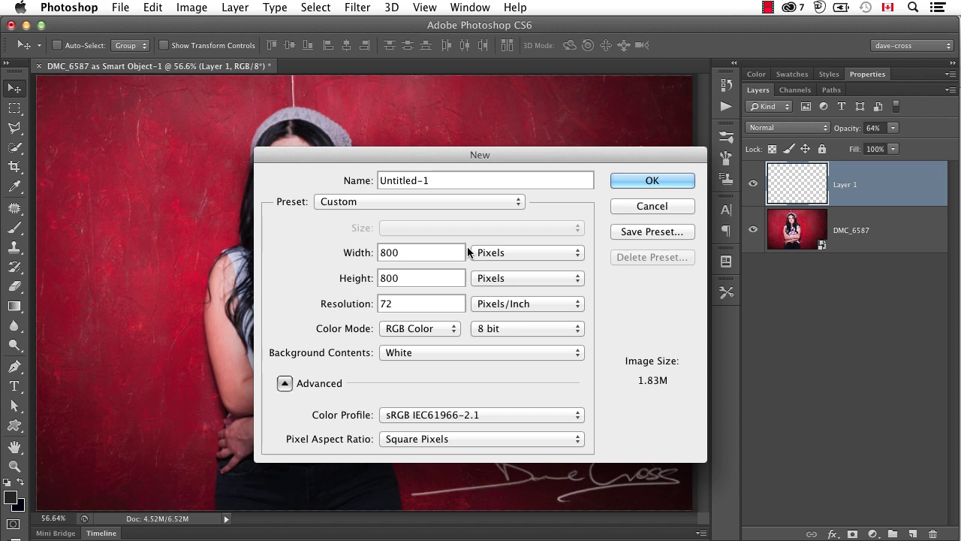
click(631, 185)
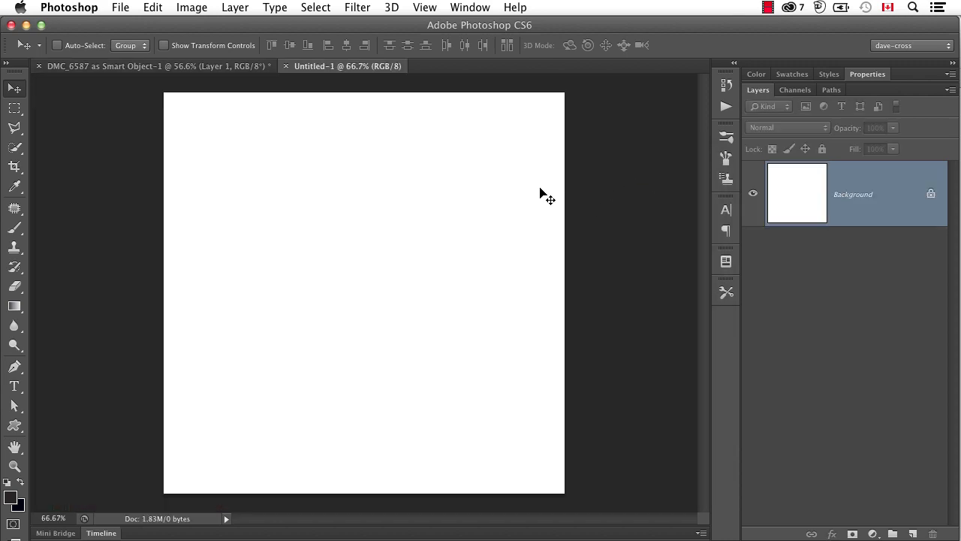
key(super+v)
click(414, 268)
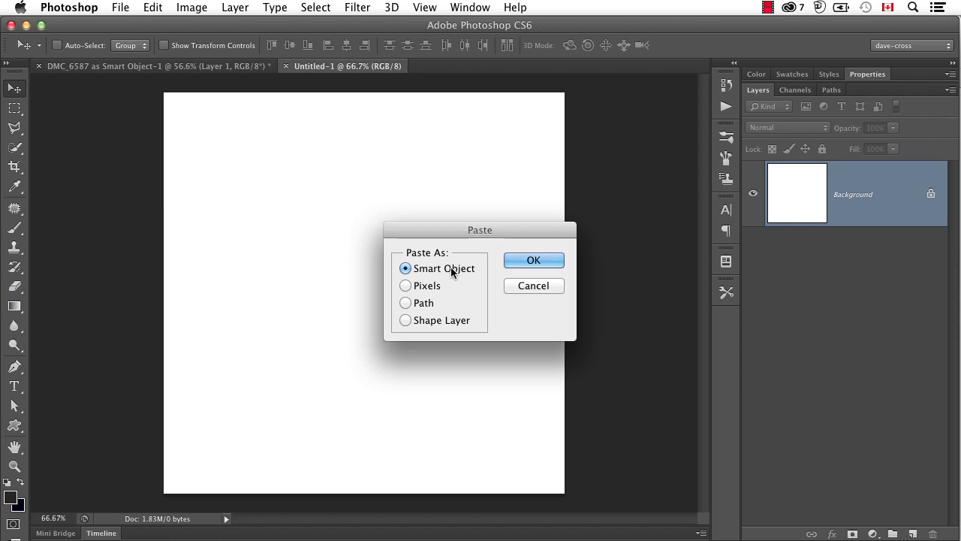
- Paste the logo as pixels, scale it to about 270%, then delete that layer
click(427, 286)
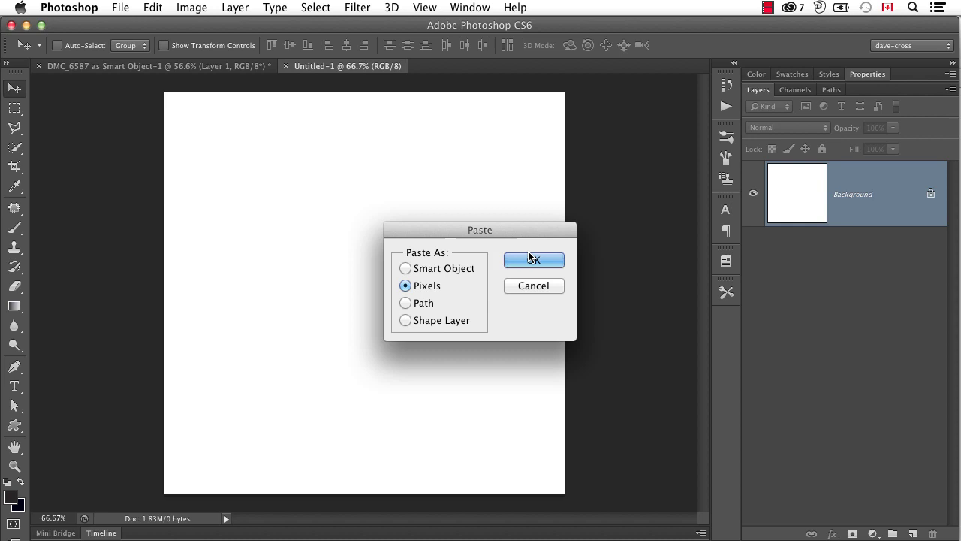
click(531, 259)
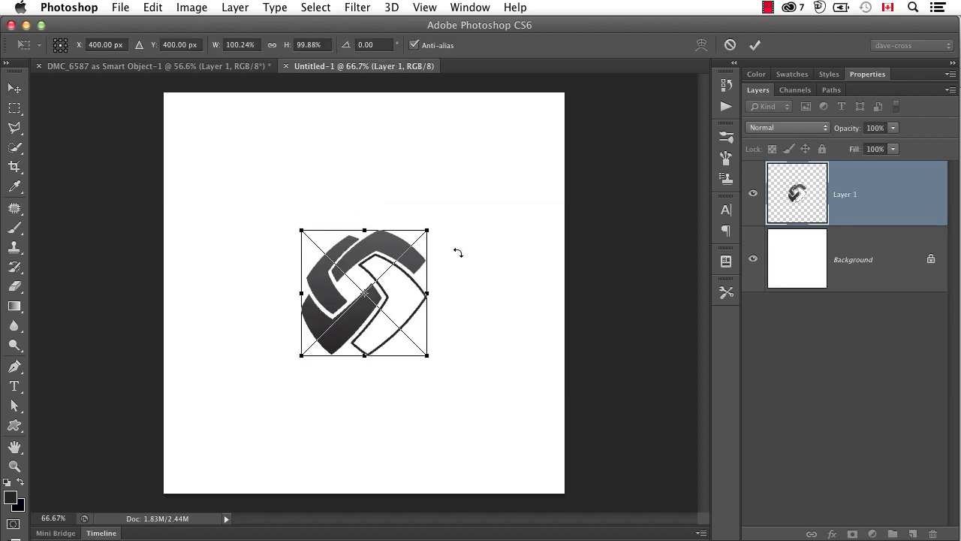
drag(425, 233, 530, 121)
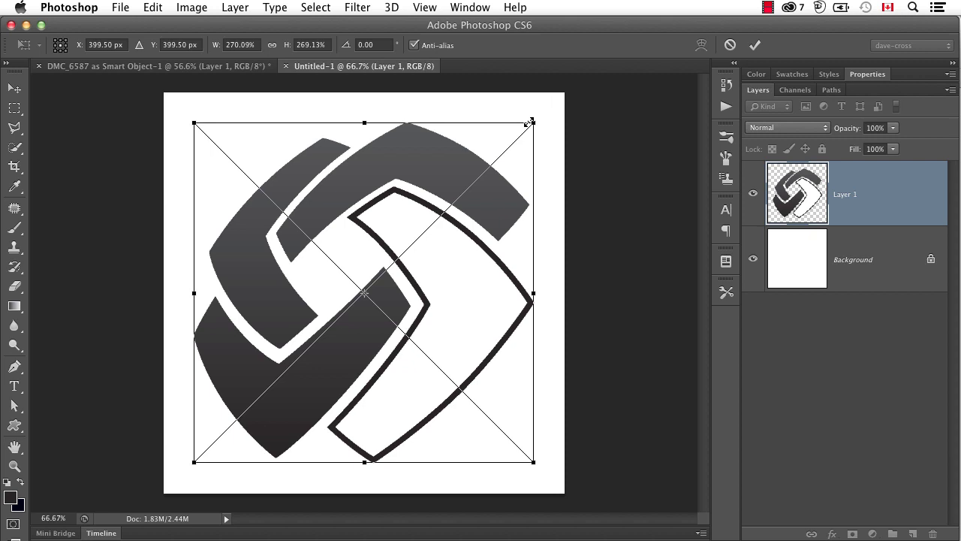
key(Return)
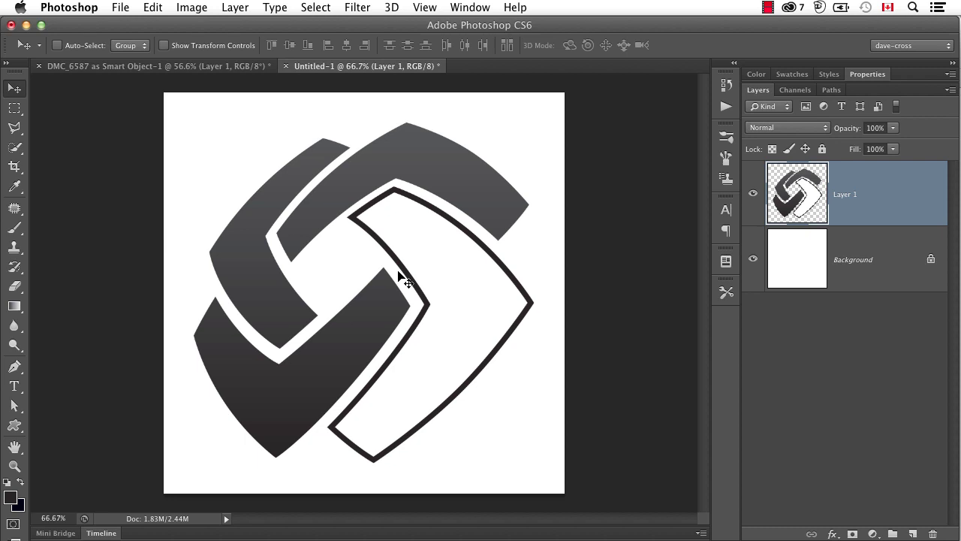
key(Delete)
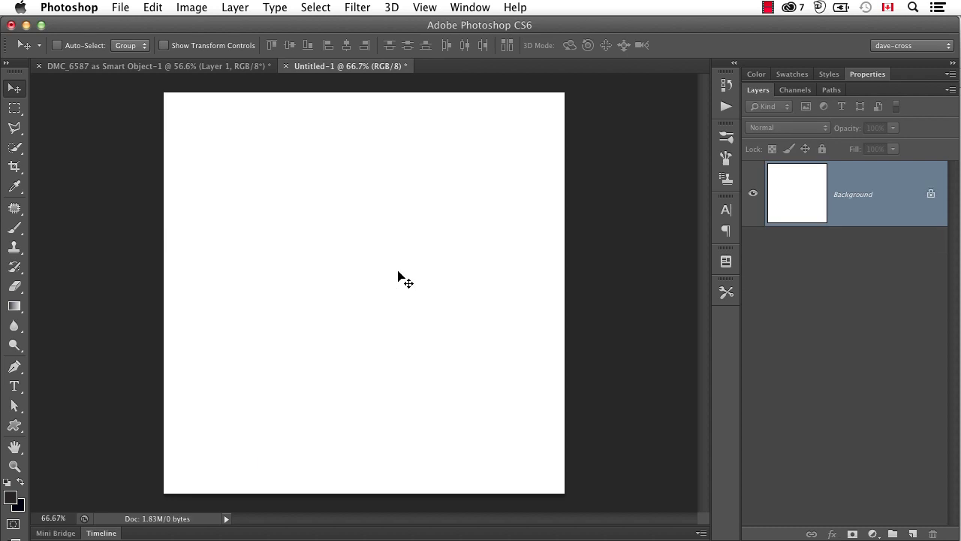
- Paste the logo as a path, then remove the pasted path
key(super+v)
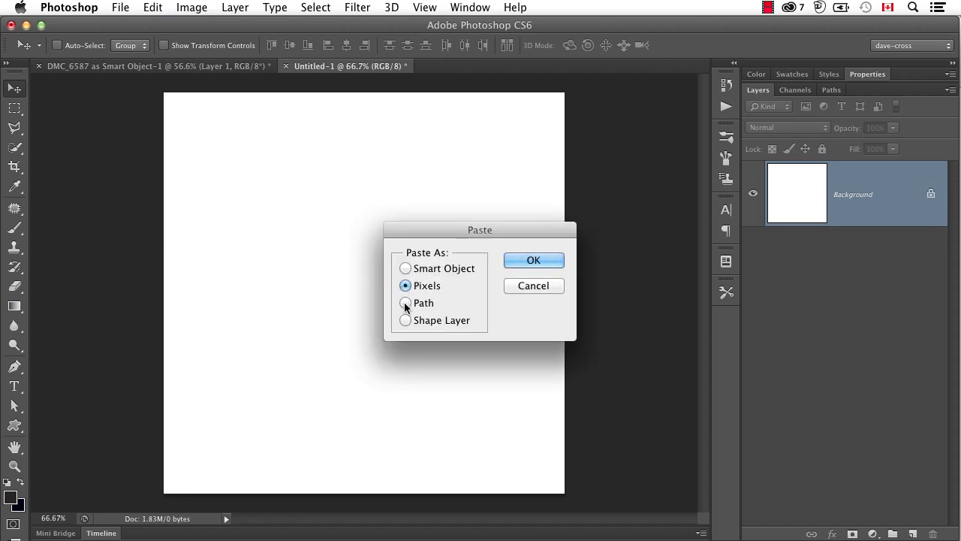
click(405, 302)
click(523, 261)
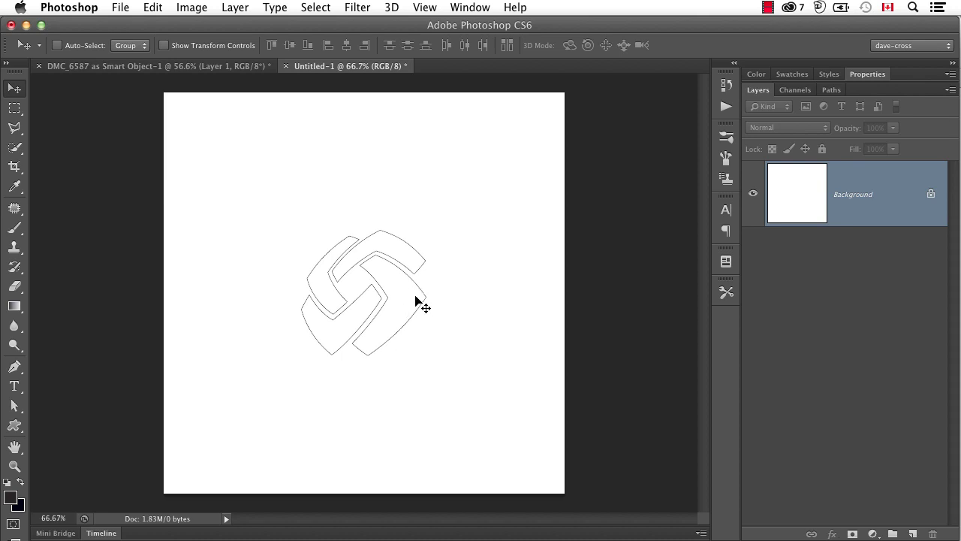
key(super+h)
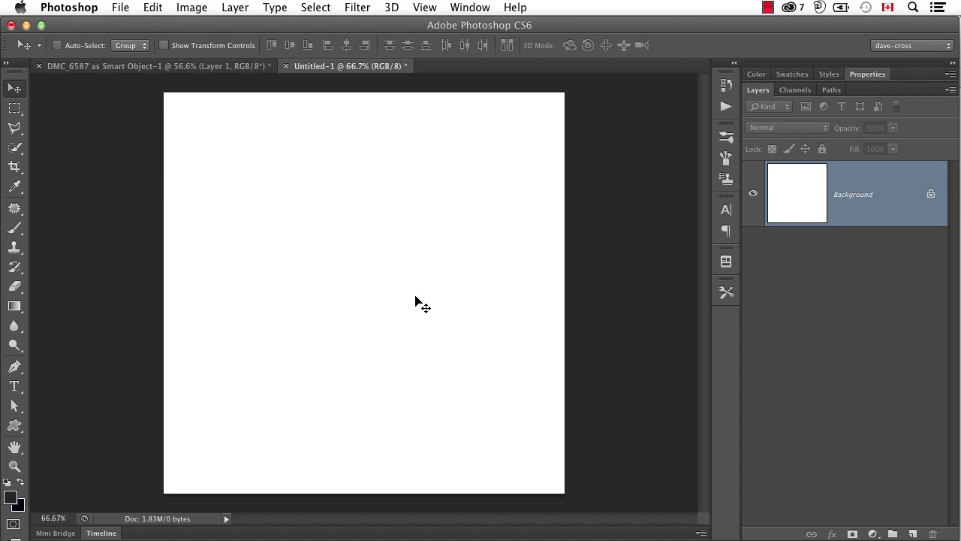
- Paste the logo as a shape layer and enlarge it to about 204%
key(super+v)
click(409, 321)
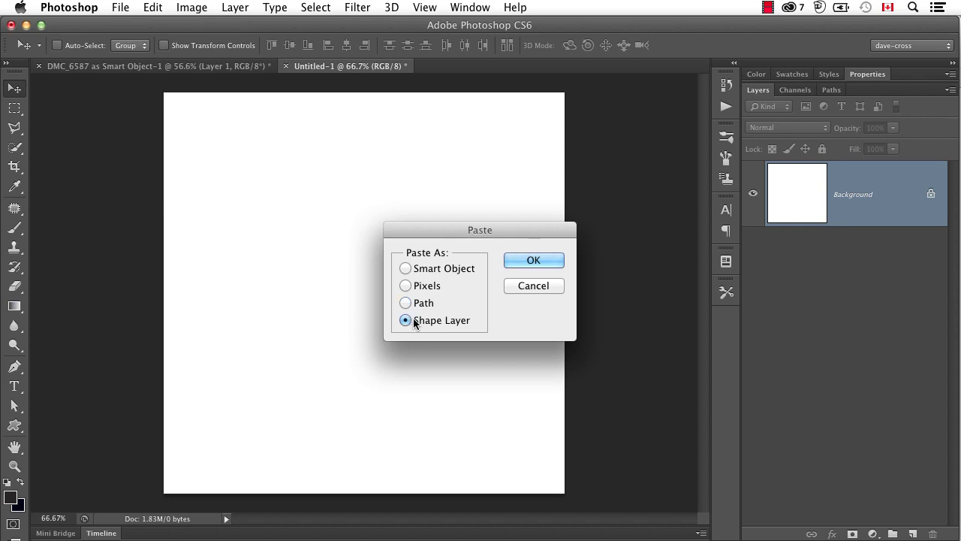
click(529, 261)
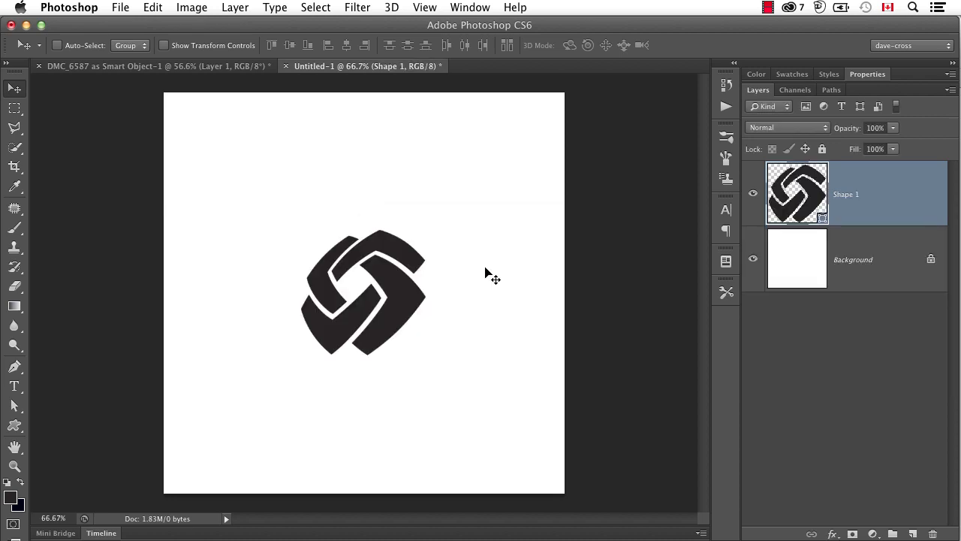
key(super+t)
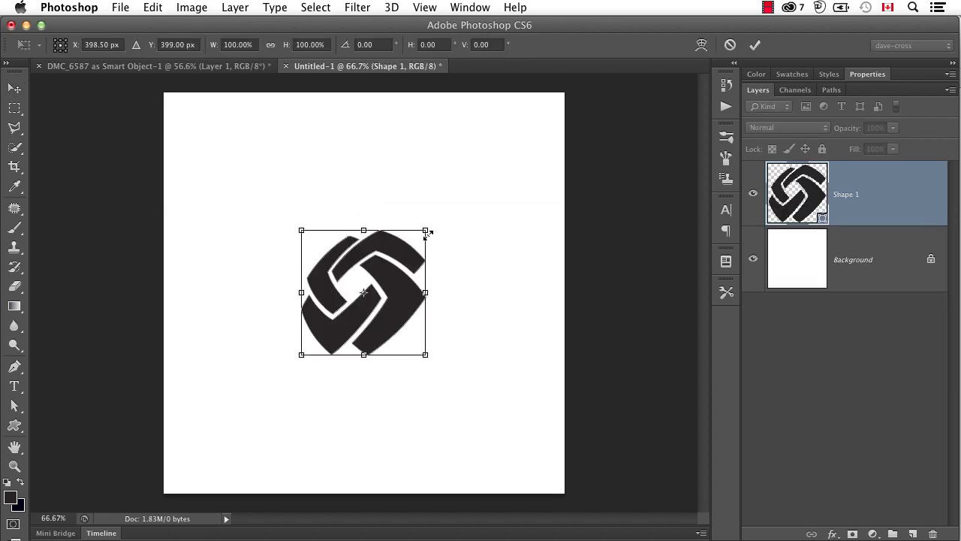
drag(426, 232, 492, 166)
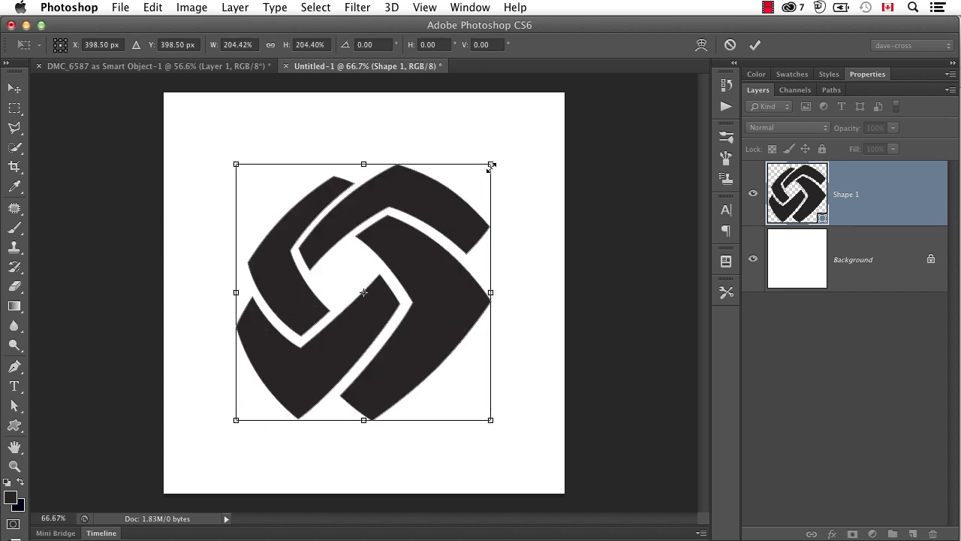
key(Return)
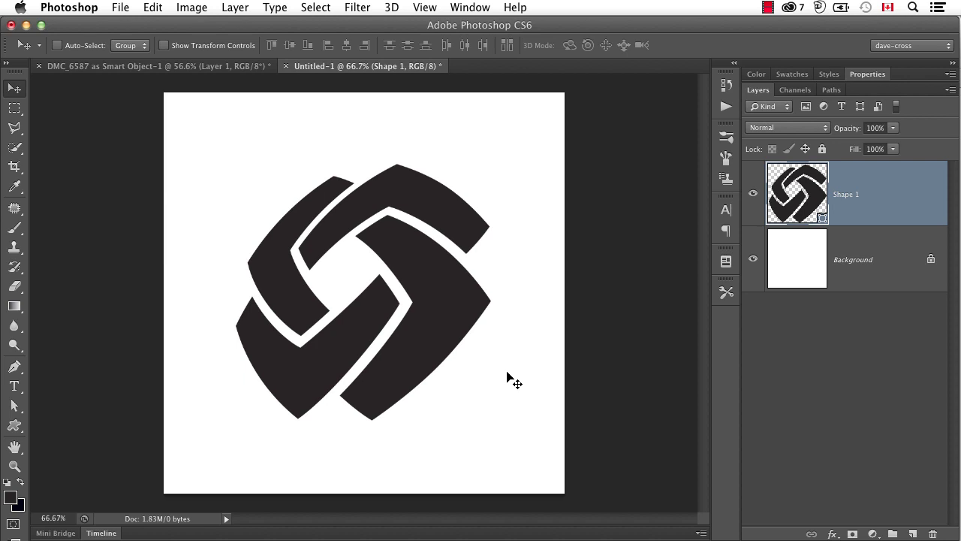
- Define the enlarged logo as custom shape Shape 848 and return to the DMC_6587 portrait
click(153, 7)
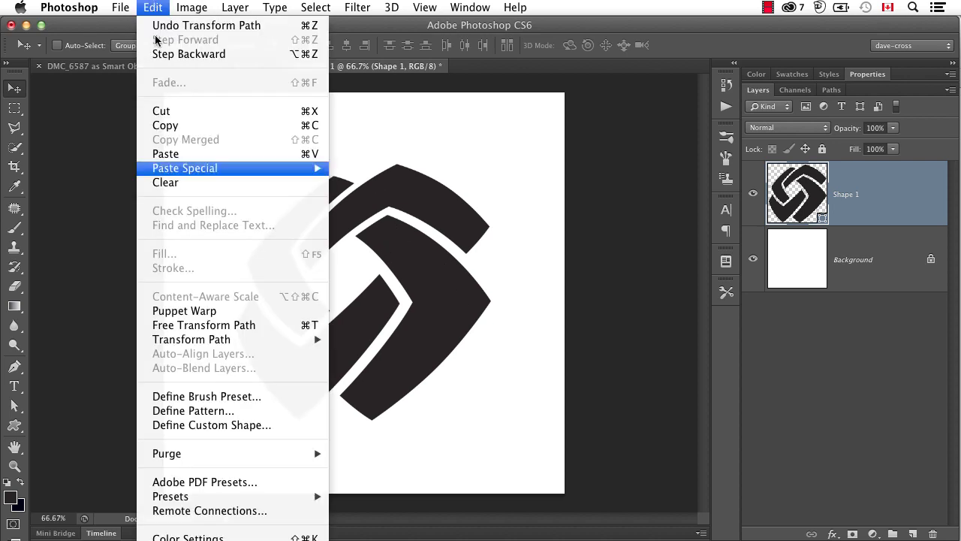
click(239, 425)
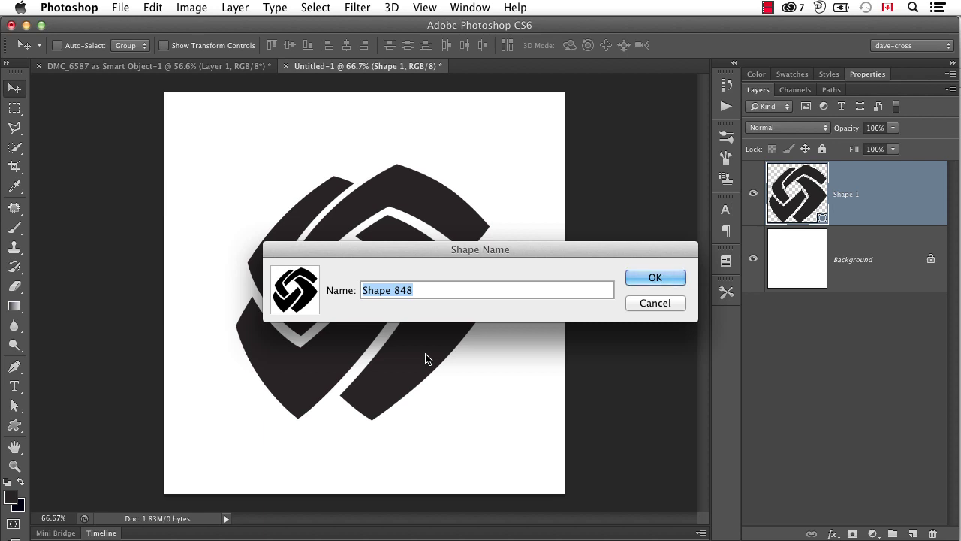
click(643, 277)
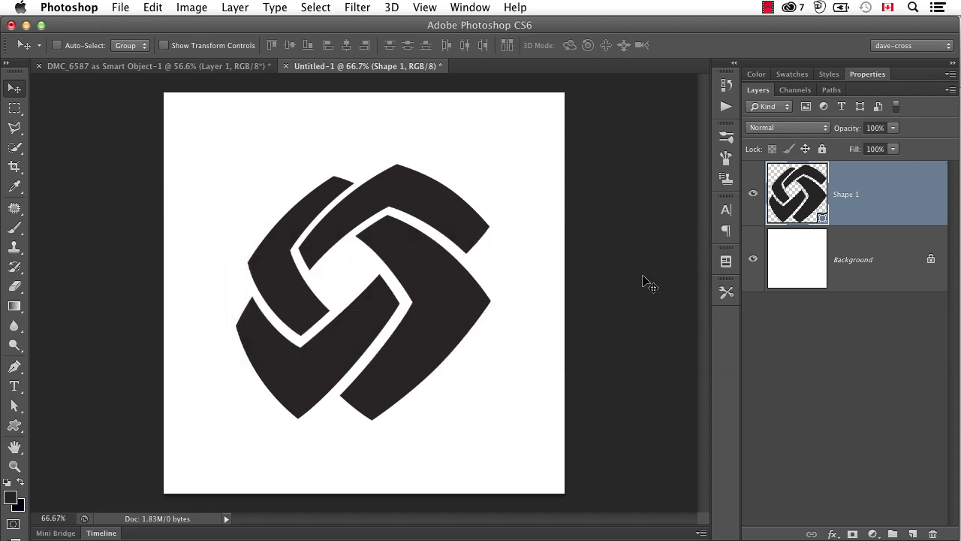
click(220, 67)
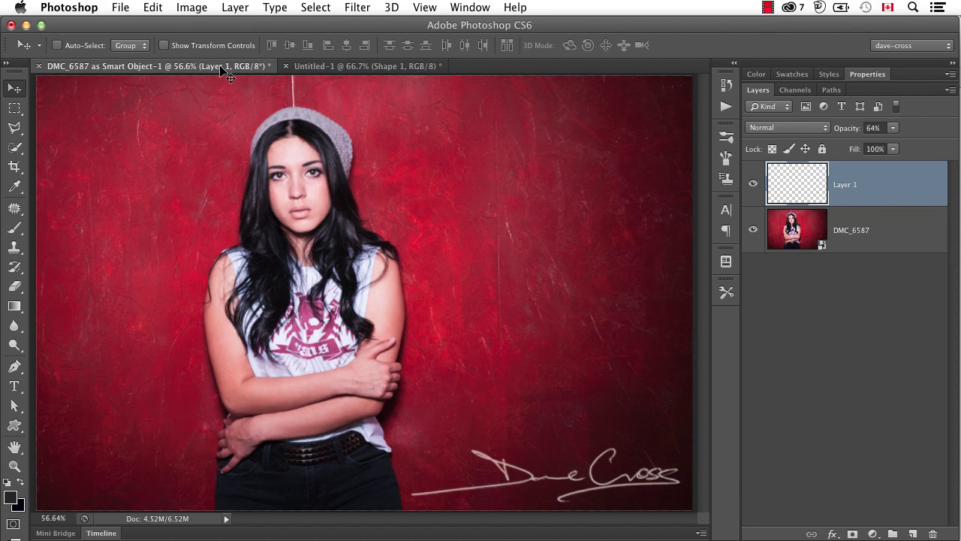
- Select the Custom Shape tool with the newly saved logo shape
click(15, 426)
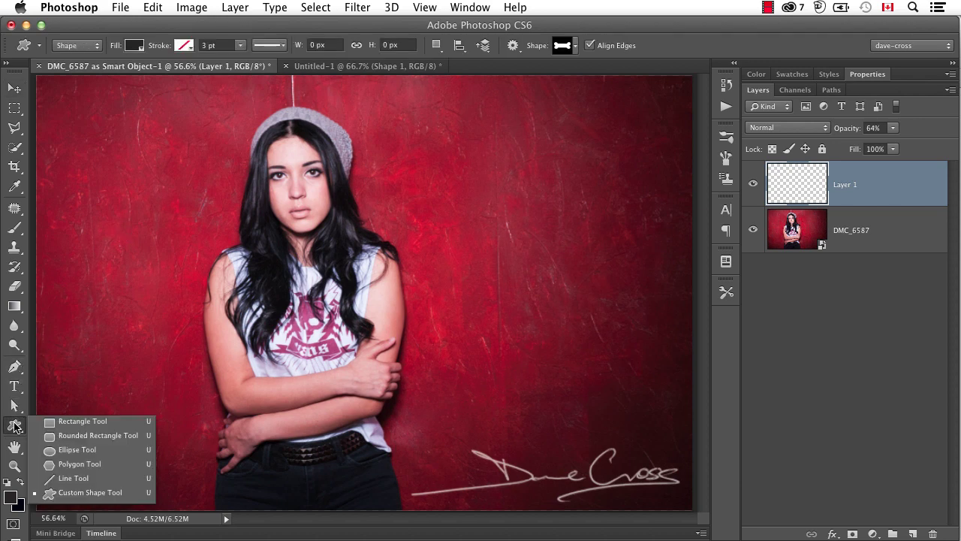
click(111, 493)
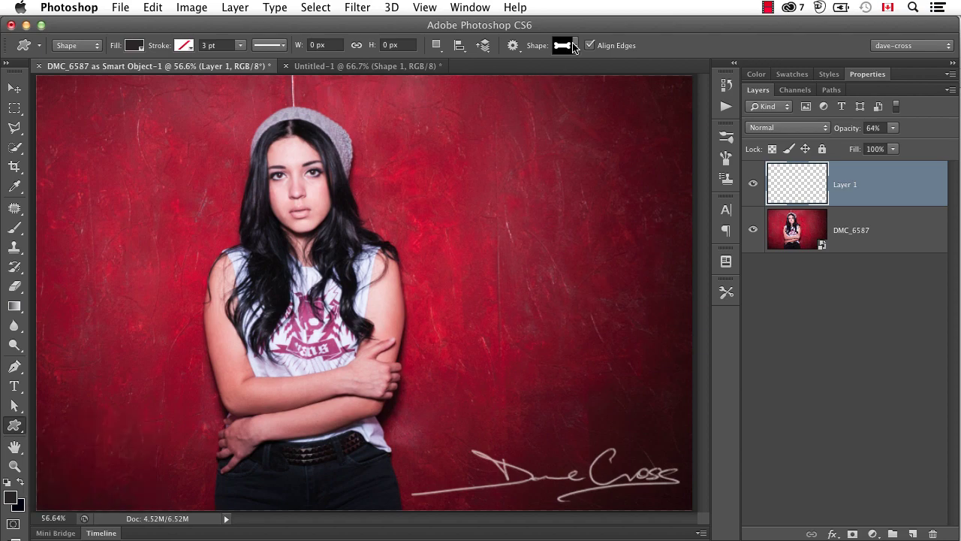
click(575, 47)
drag(759, 88, 750, 324)
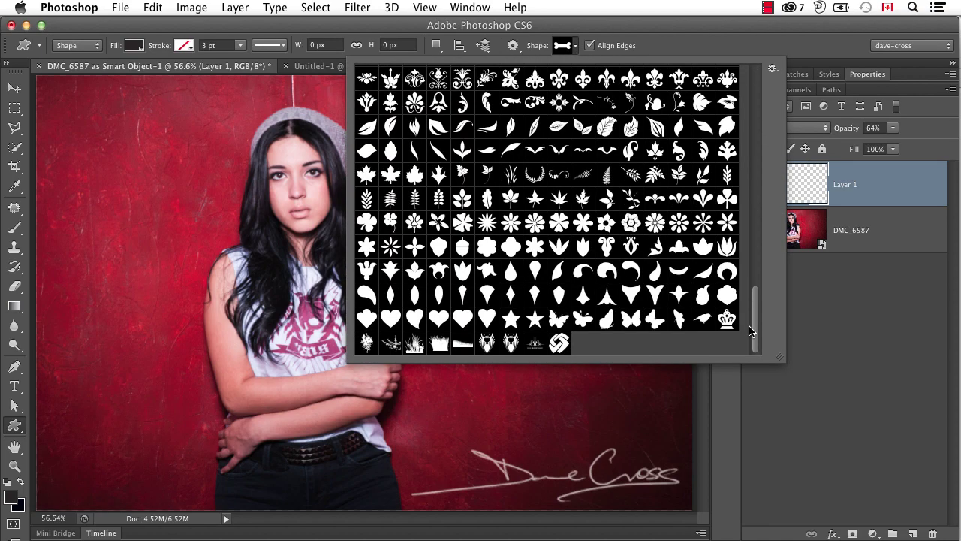
click(560, 345)
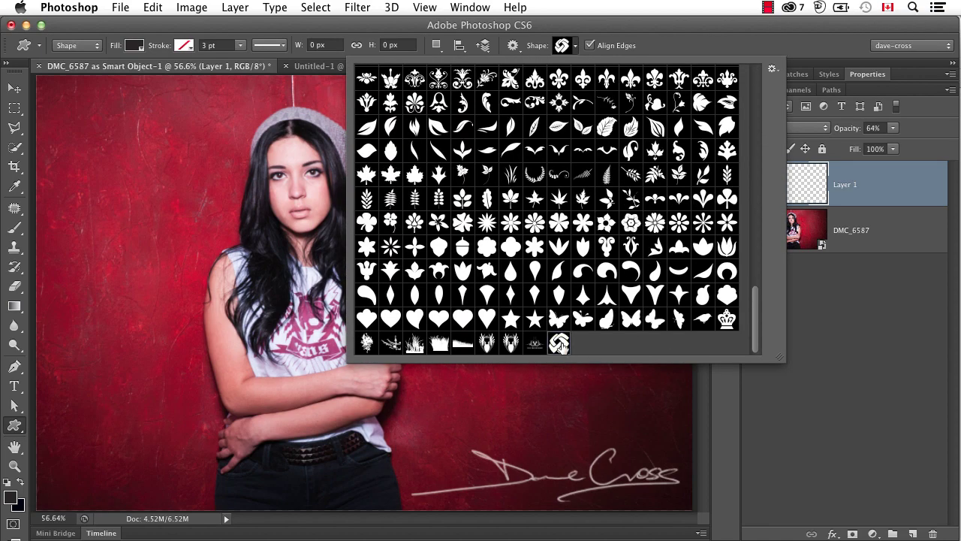
click(572, 45)
- Draw the logo in gold-orange at the portrait's upper left and delete Layer 1
click(10, 500)
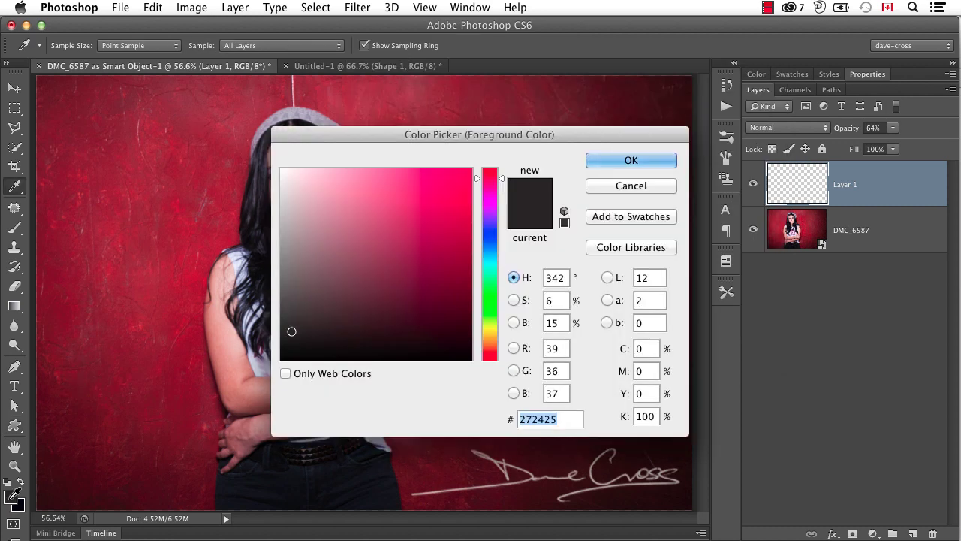
click(490, 342)
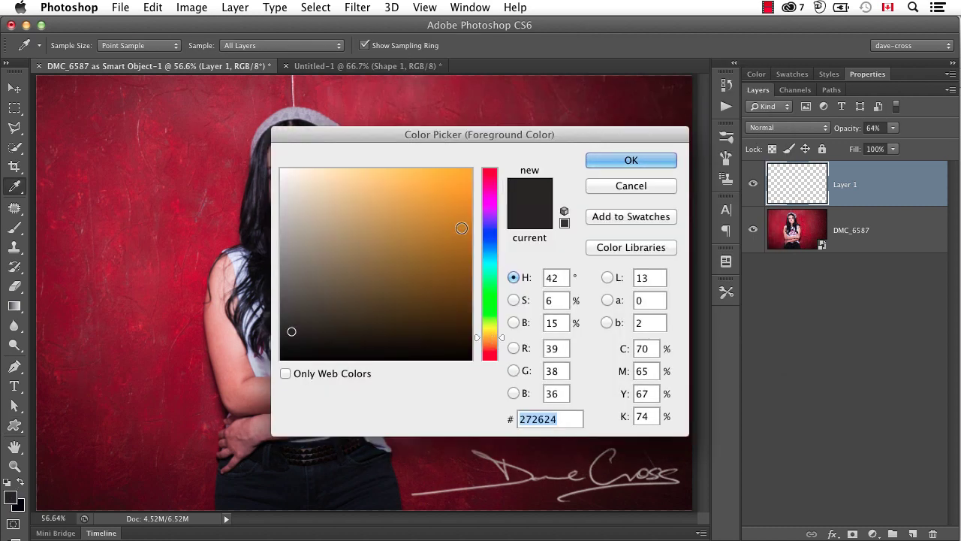
click(445, 229)
click(627, 161)
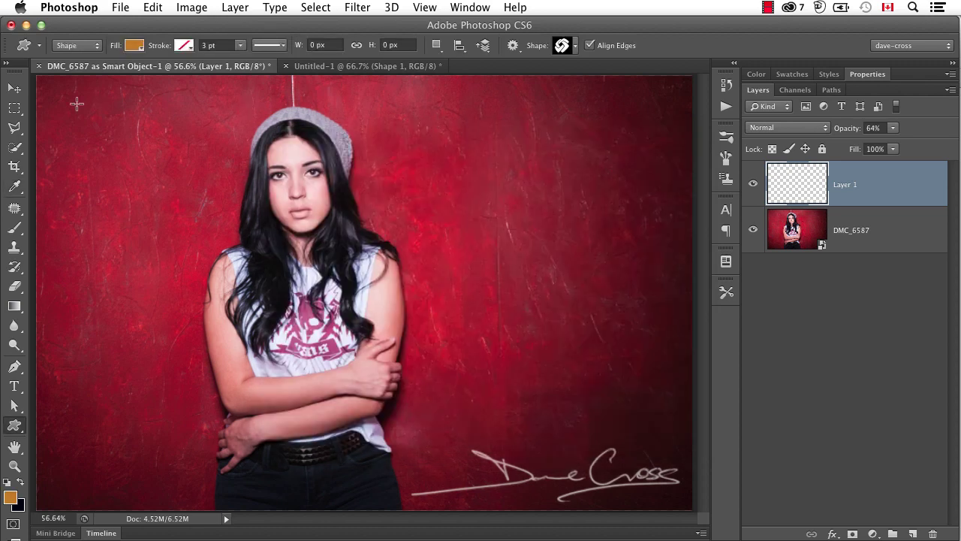
drag(77, 103, 250, 222)
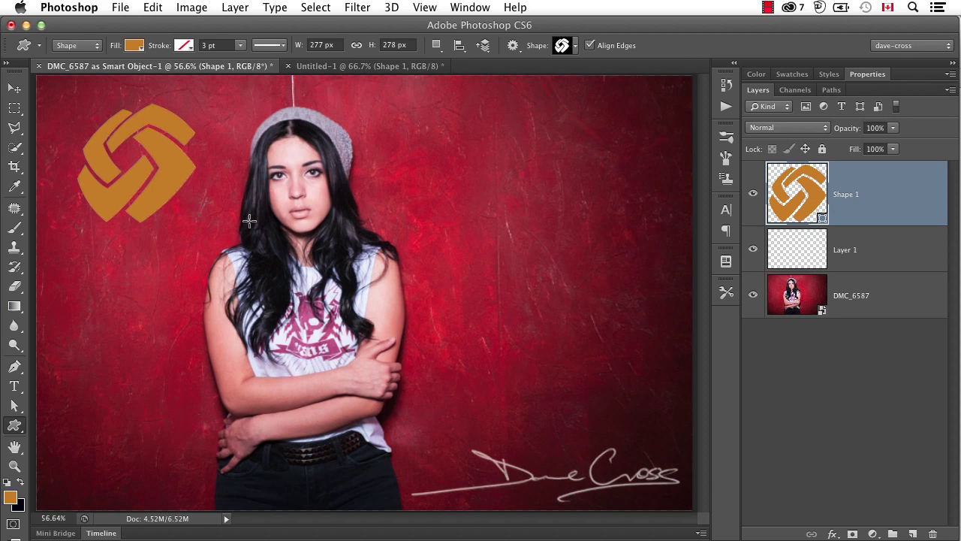
click(865, 253)
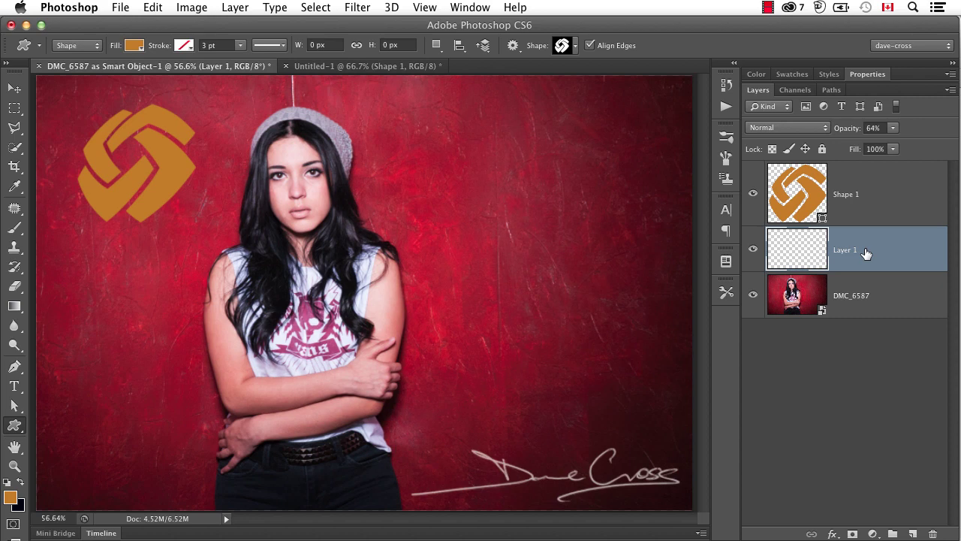
key(Delete)
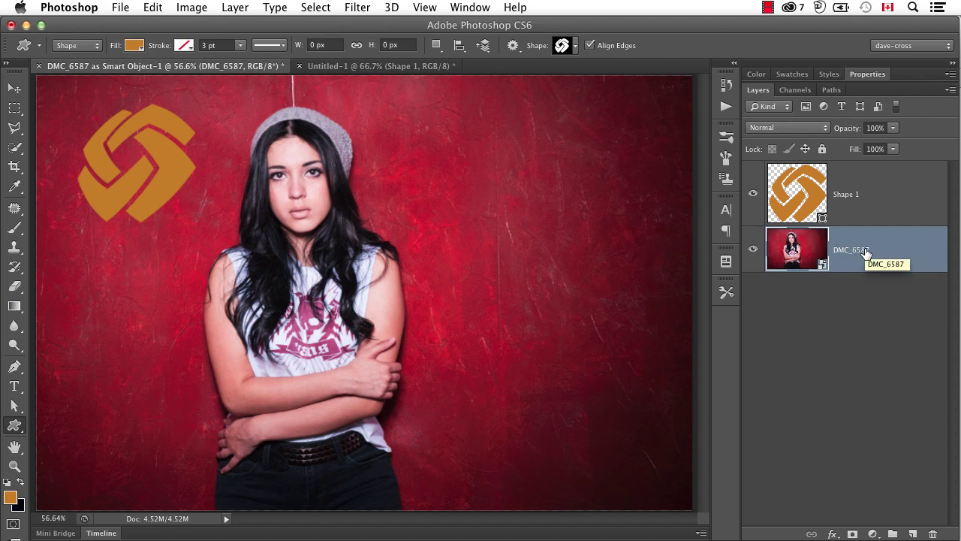
- Delete the black logo layer and draw the four-way leafy ornament across the canvas centre
click(436, 74)
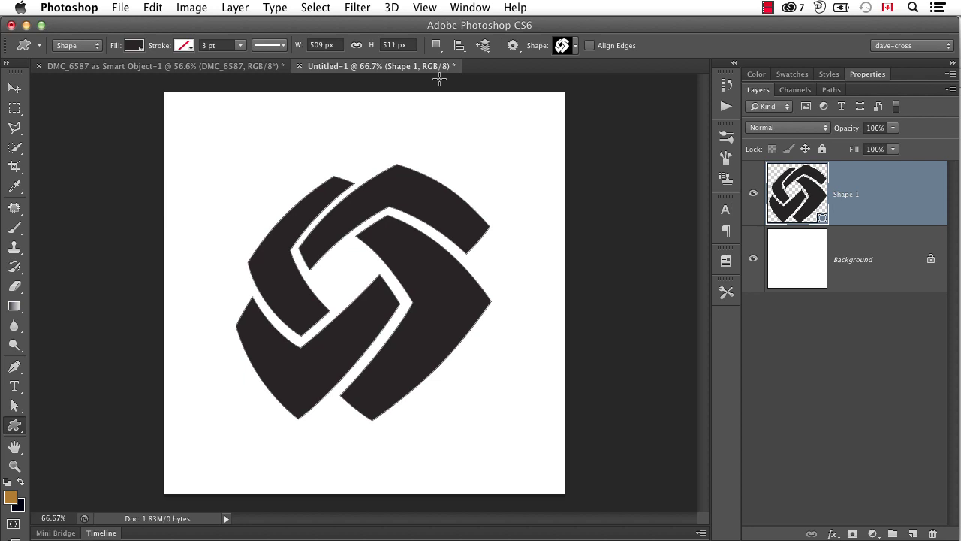
key(Delete)
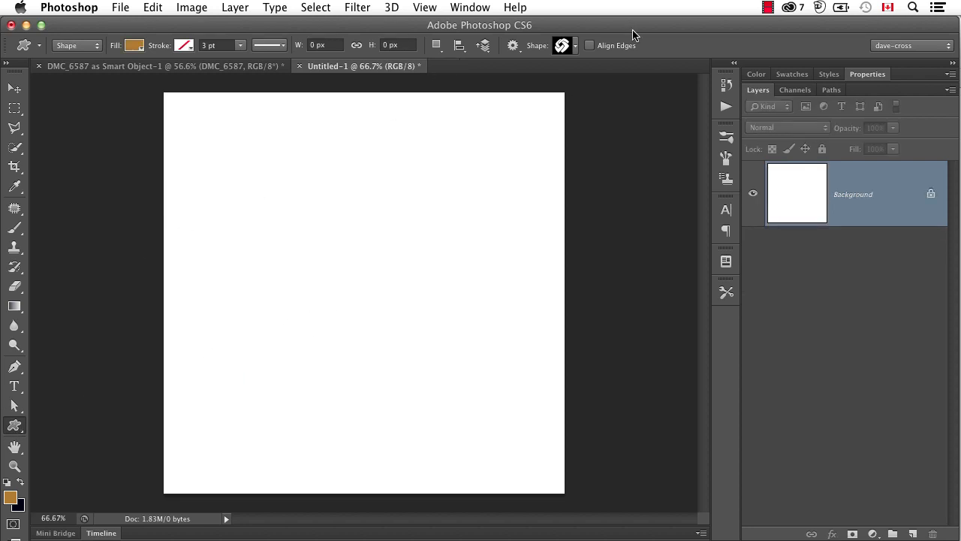
click(575, 47)
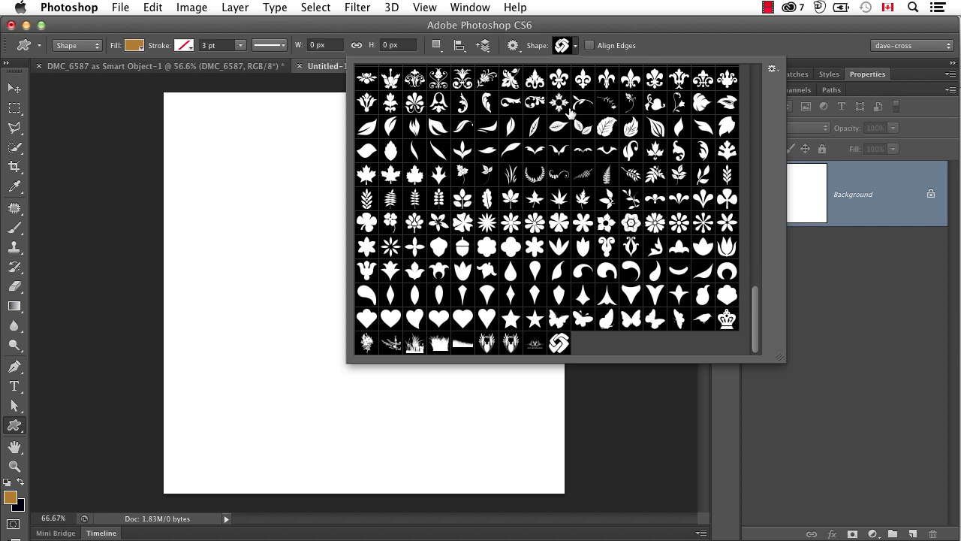
click(560, 102)
click(584, 46)
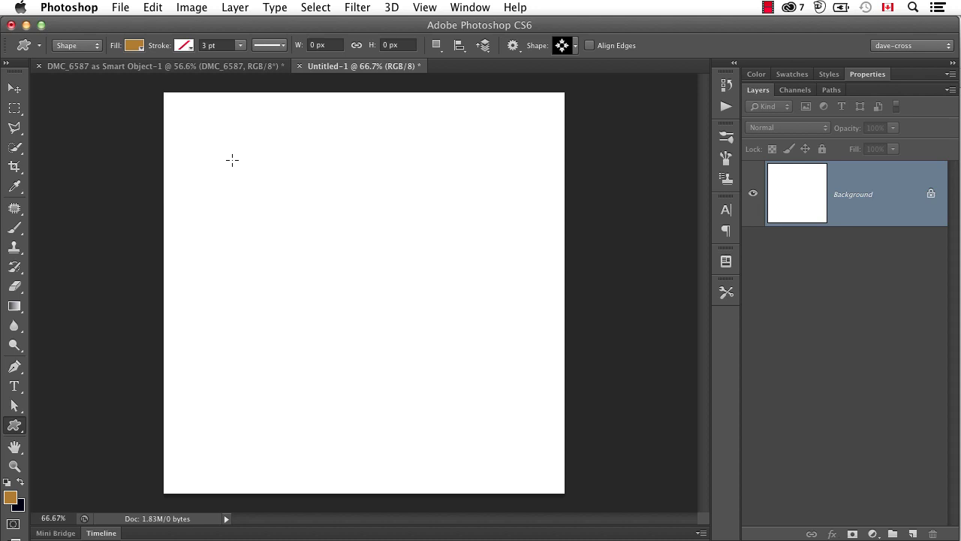
drag(229, 155, 529, 457)
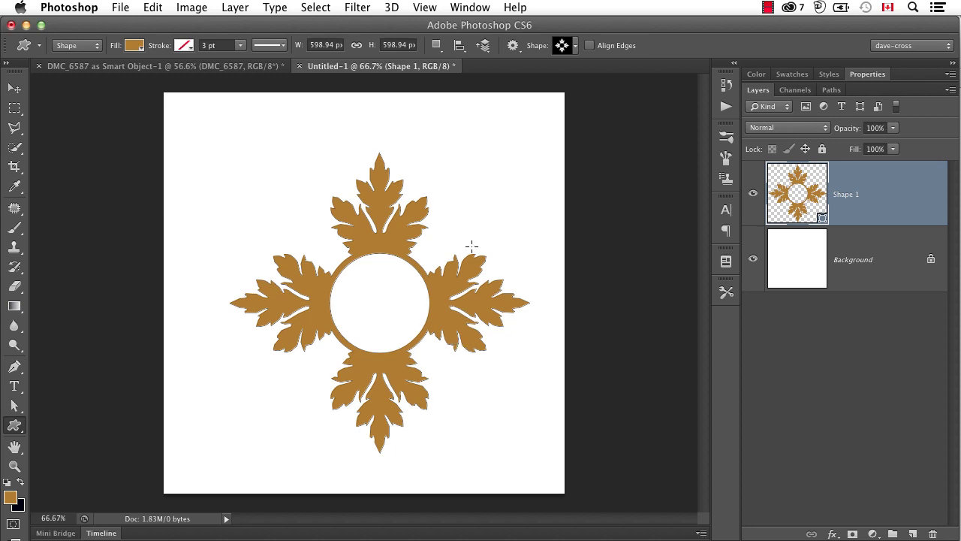
- Try a fleur-de-lis inside the centre circle, then undo it
click(575, 47)
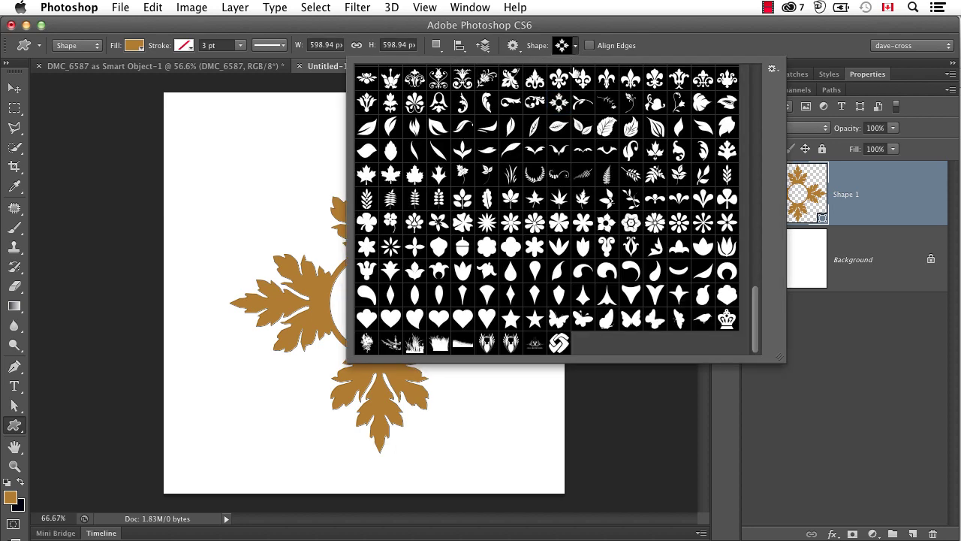
click(630, 80)
click(579, 47)
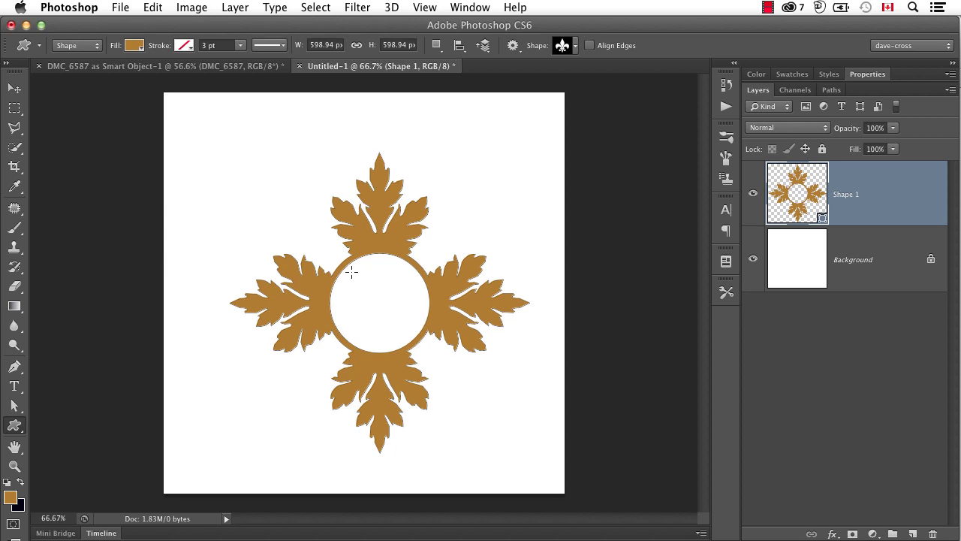
drag(352, 272, 422, 365)
key(super+z)
- Type a letter A in the ornament's centre circle and nudge it into the middle
click(15, 386)
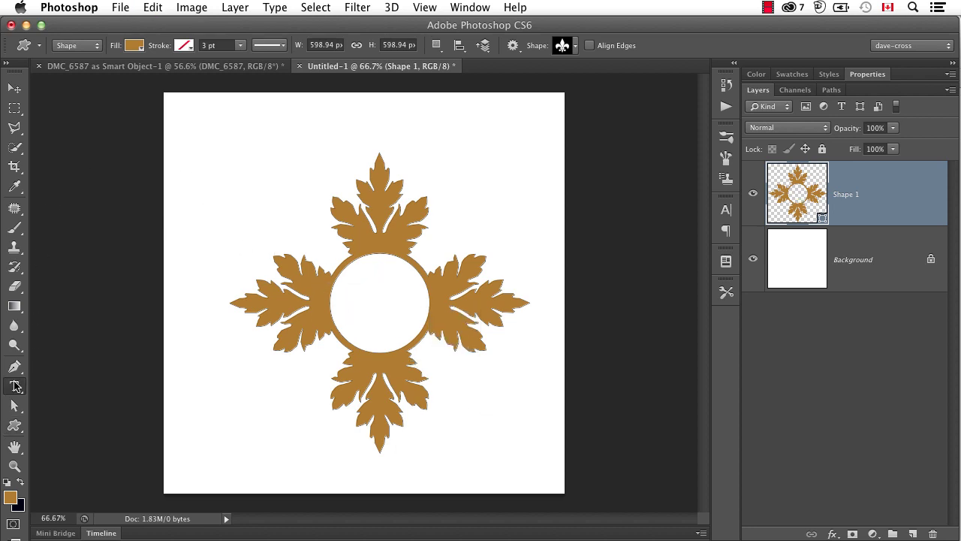
click(376, 322)
text(A)
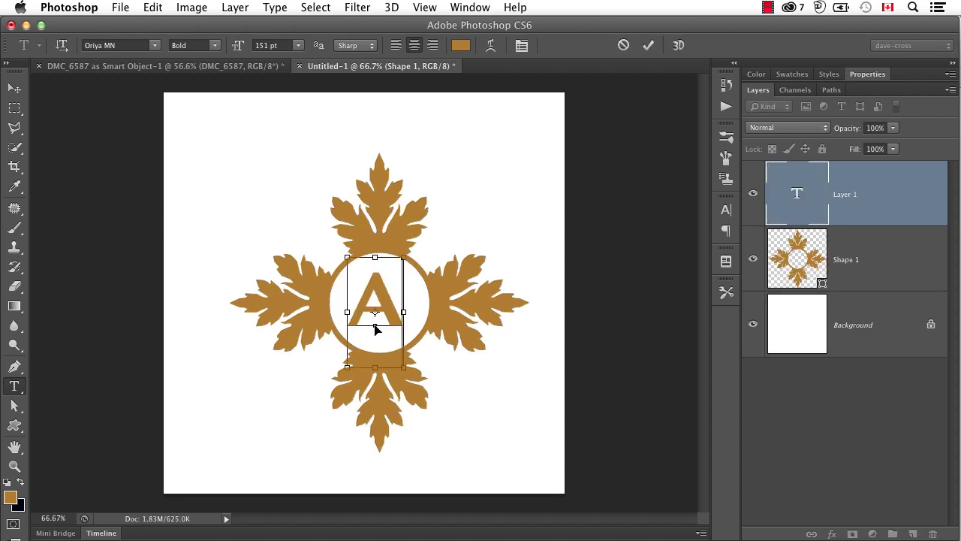
key(super+Return)
key(v)
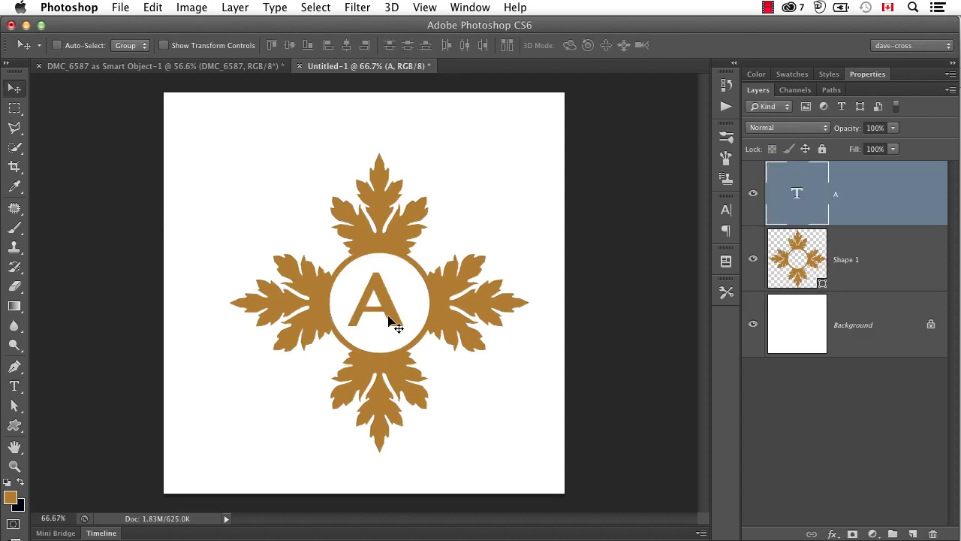
drag(392, 316, 395, 308)
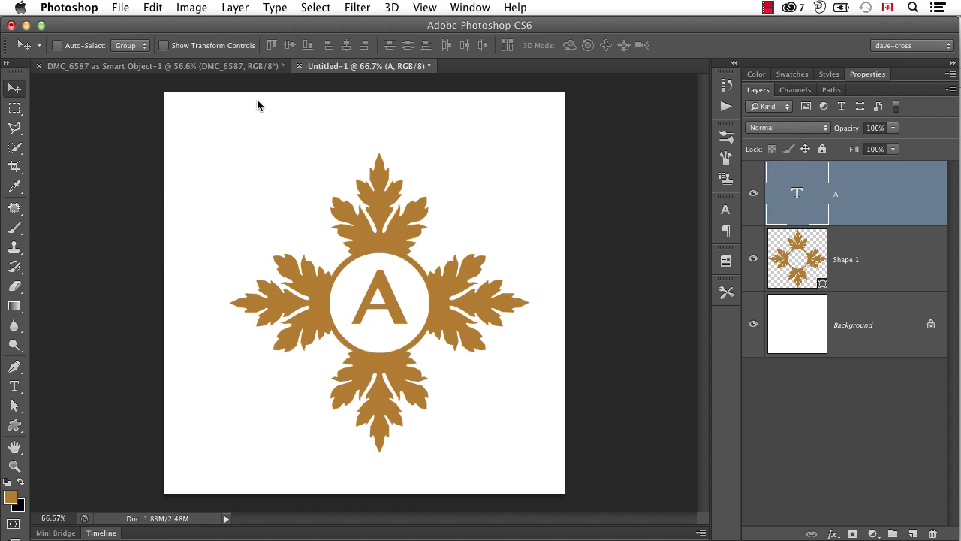
- Convert the letter A into a shape layer with Type > Convert to Shape
click(153, 7)
mouse_move(175, 4)
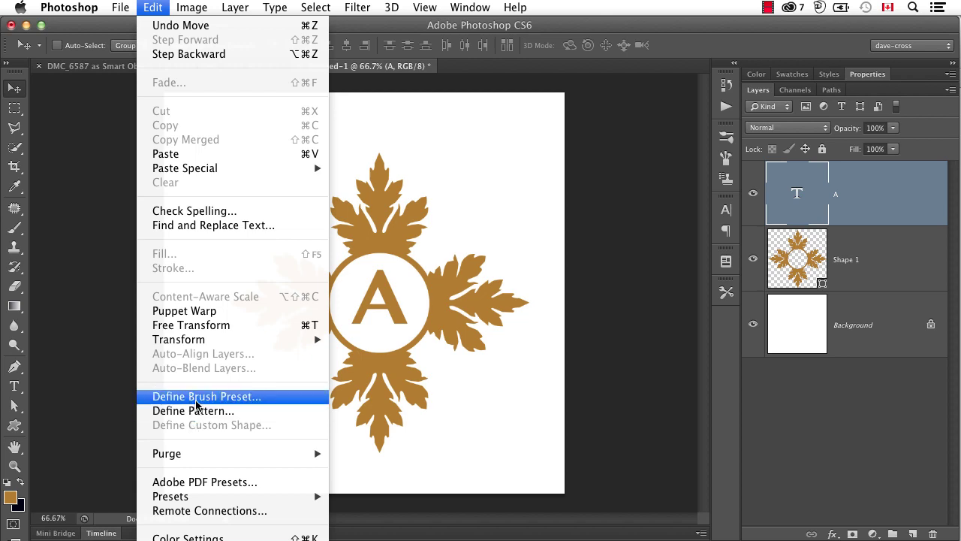
click(196, 412)
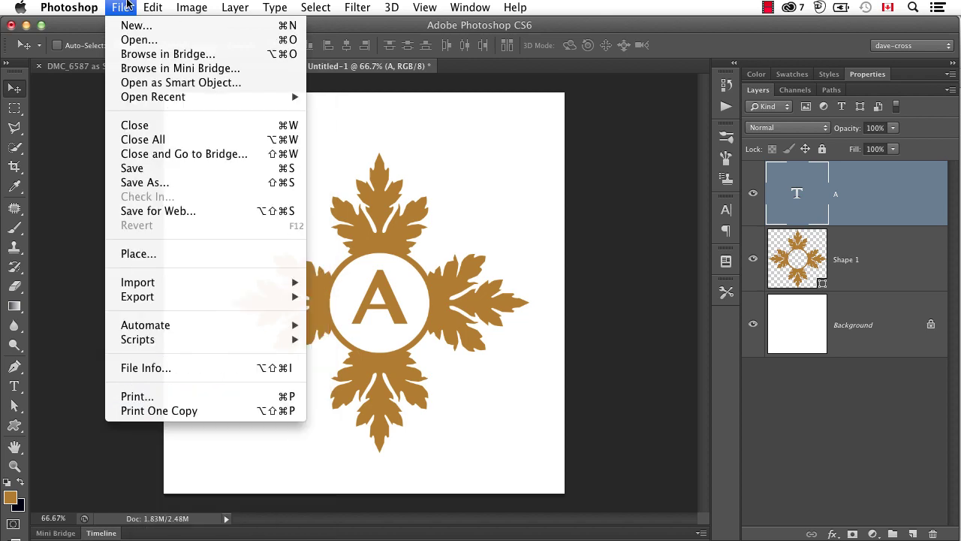
click(153, 4)
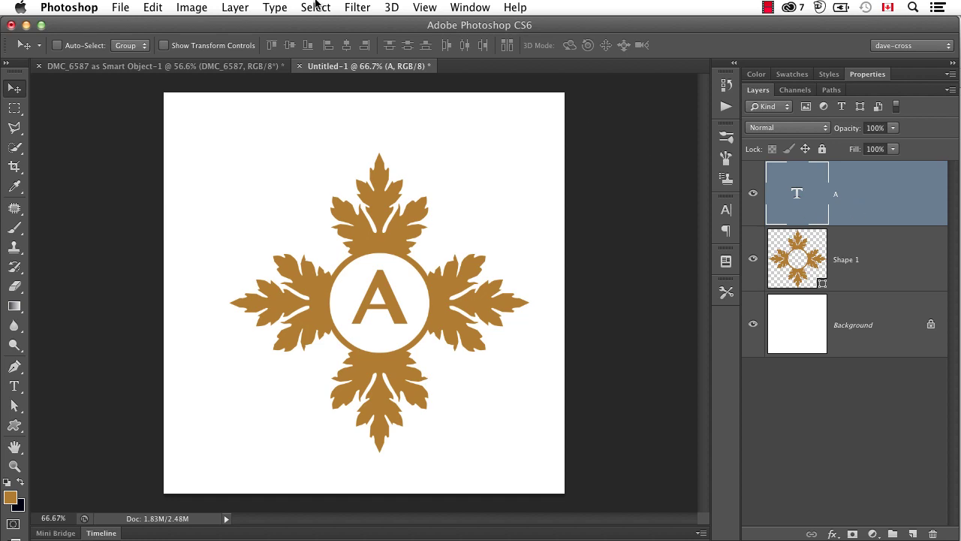
click(275, 7)
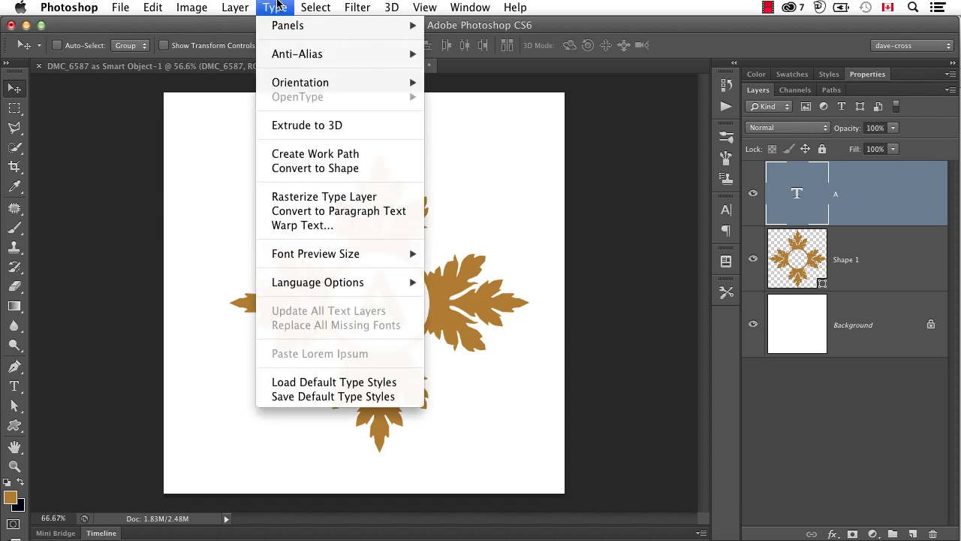
click(288, 168)
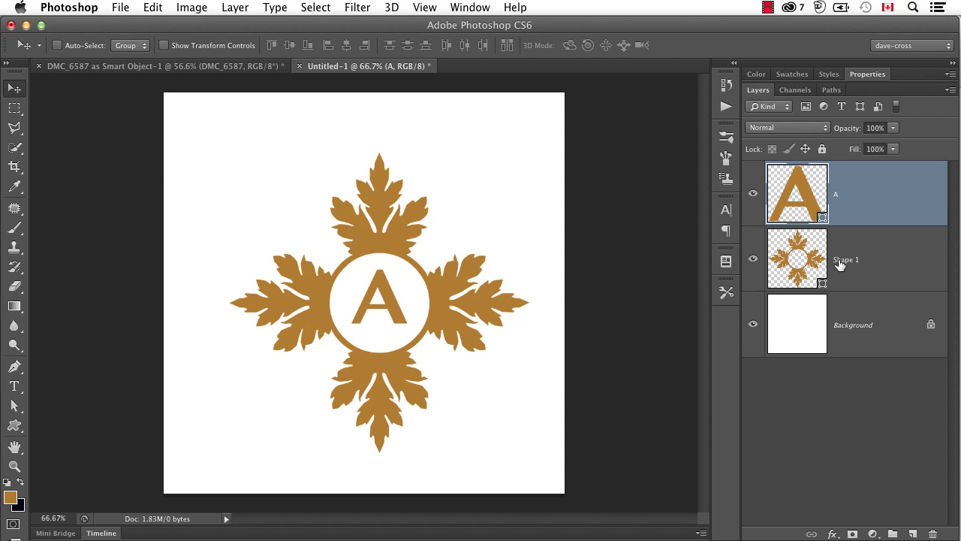
- Merge the ornament and letter A layers into one shape layer
click(15, 386)
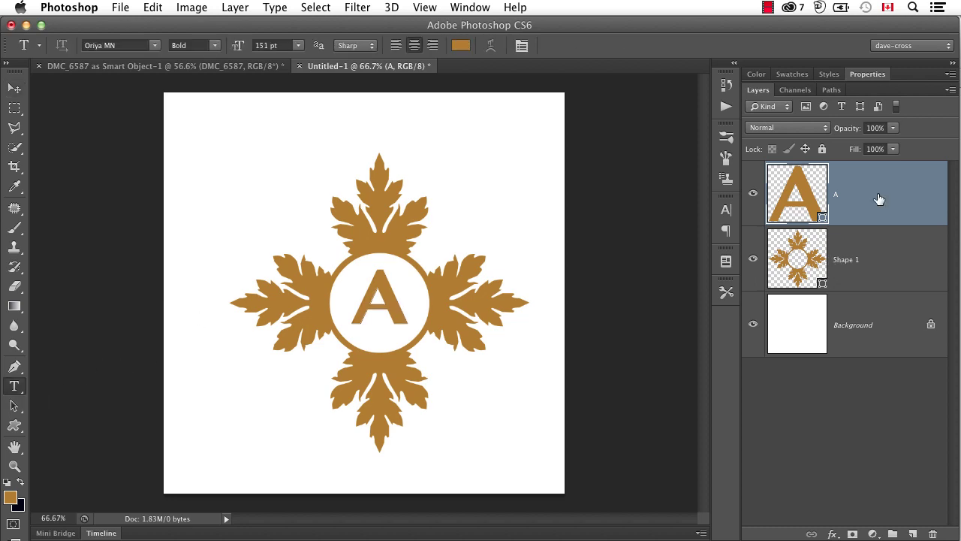
shift+click(865, 257)
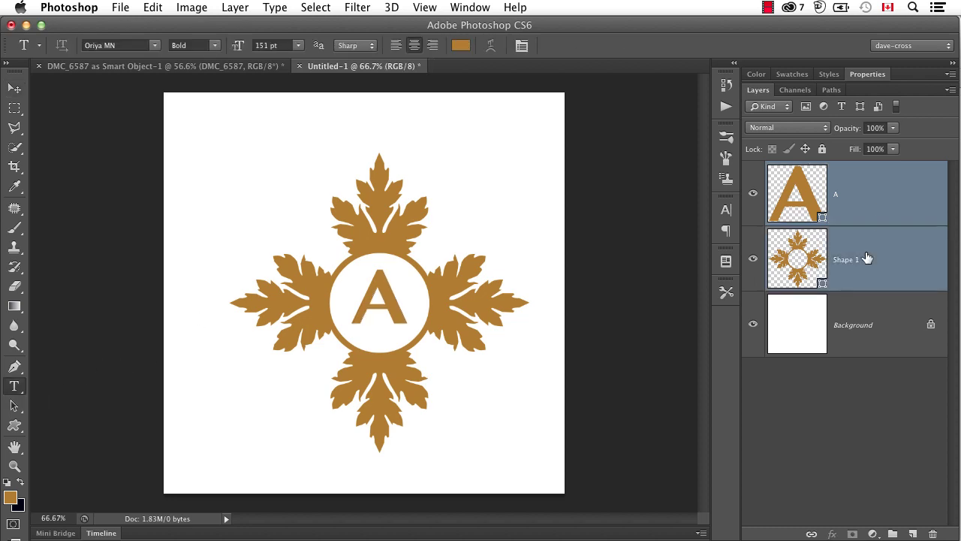
click(951, 90)
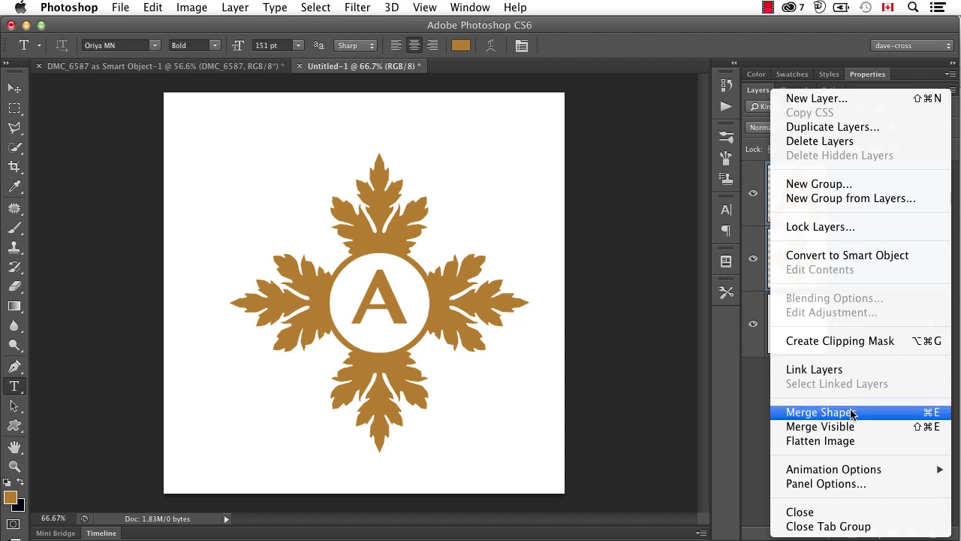
click(876, 413)
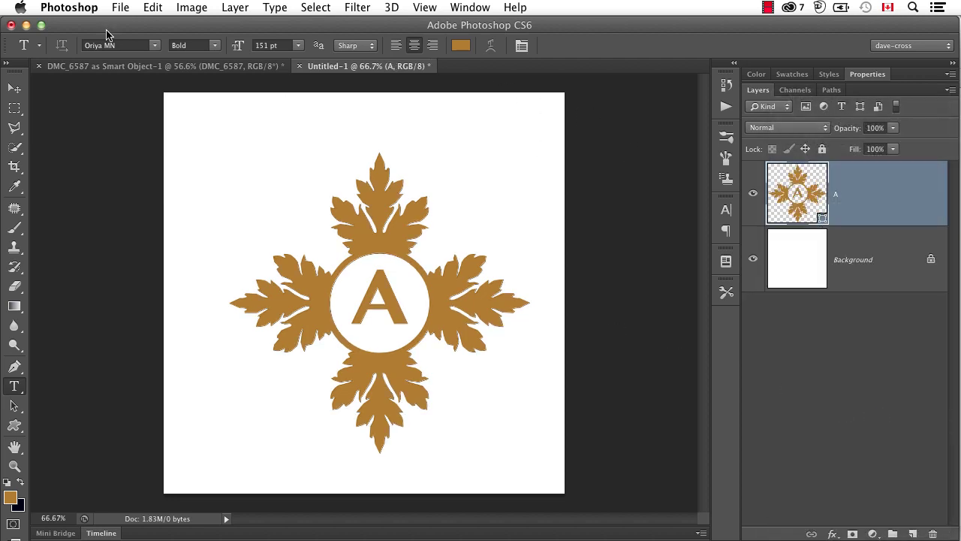
- Select the whole emblem path, try Edit > Define Custom Shape, then close the document
click(150, 7)
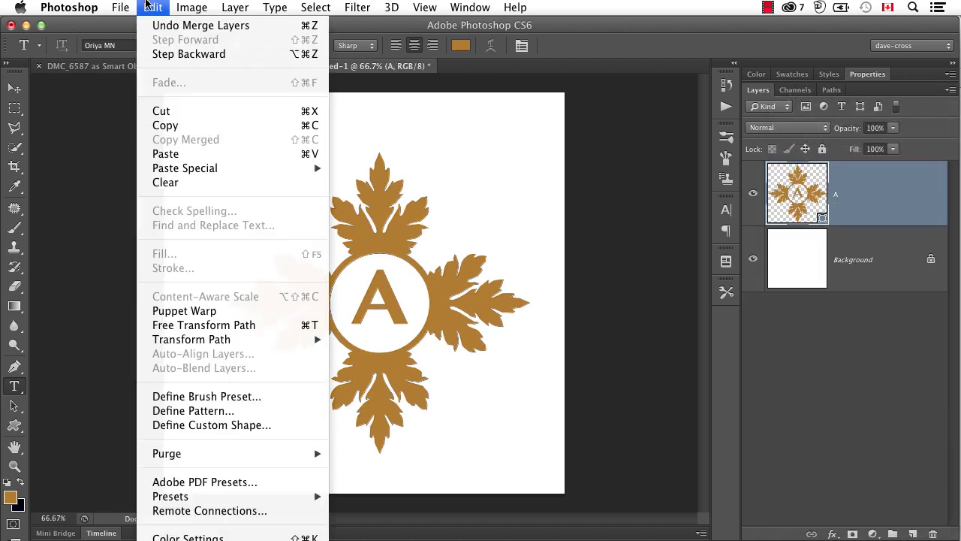
click(200, 425)
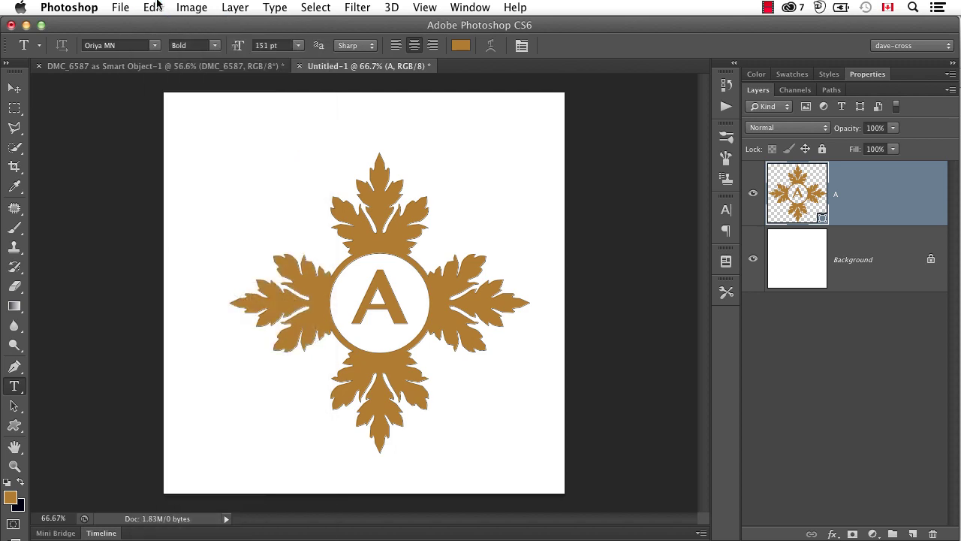
click(14, 406)
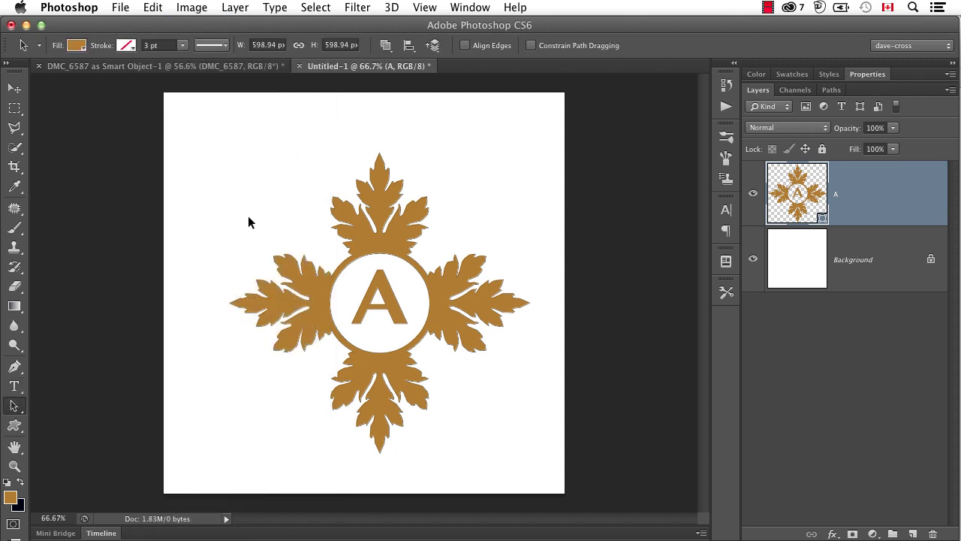
drag(248, 187, 510, 412)
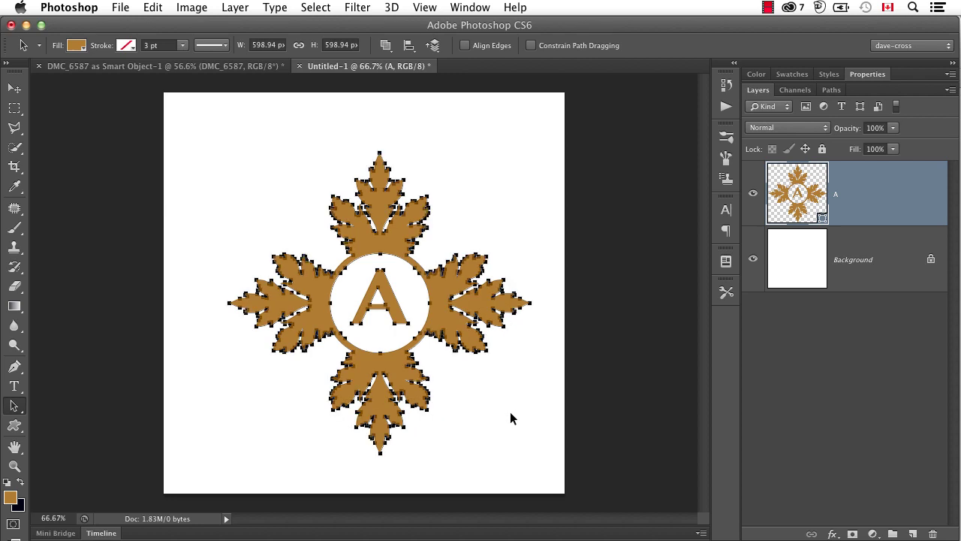
click(154, 7)
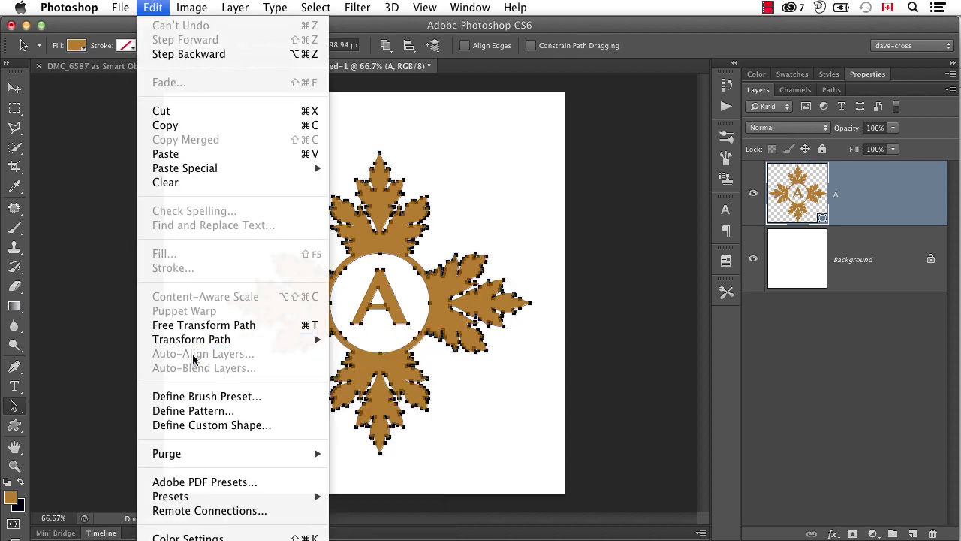
click(213, 425)
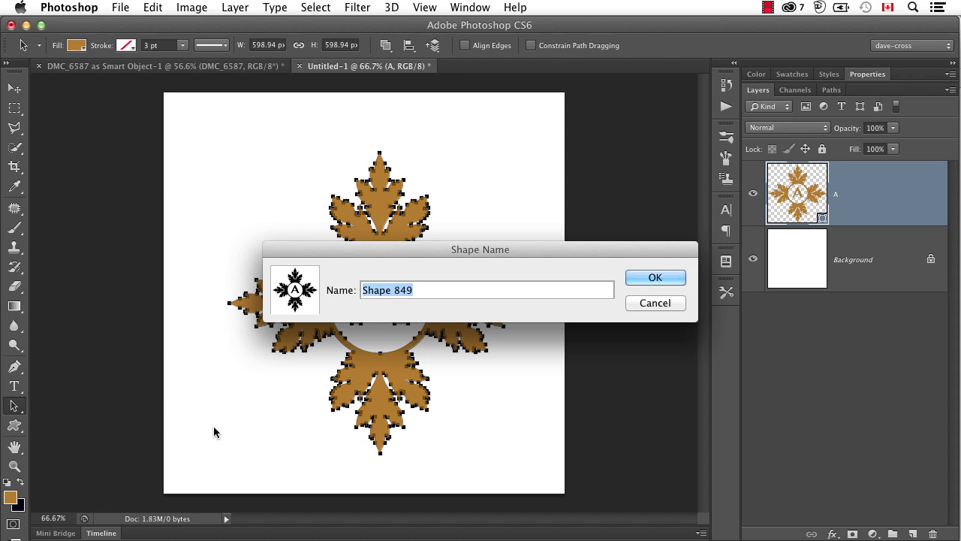
click(656, 303)
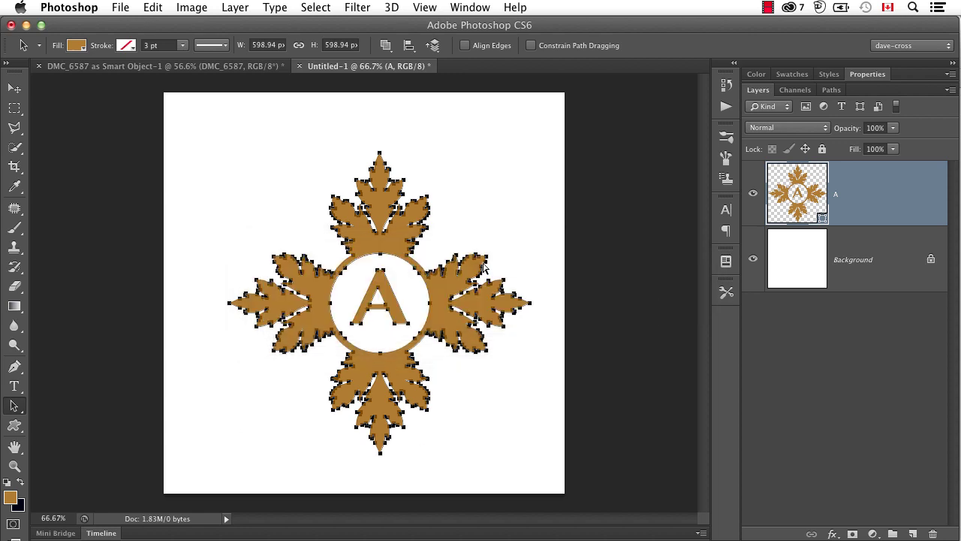
key(super+w)
- Discard the ornament document and open the Adobe Watermark extension panel
click(440, 223)
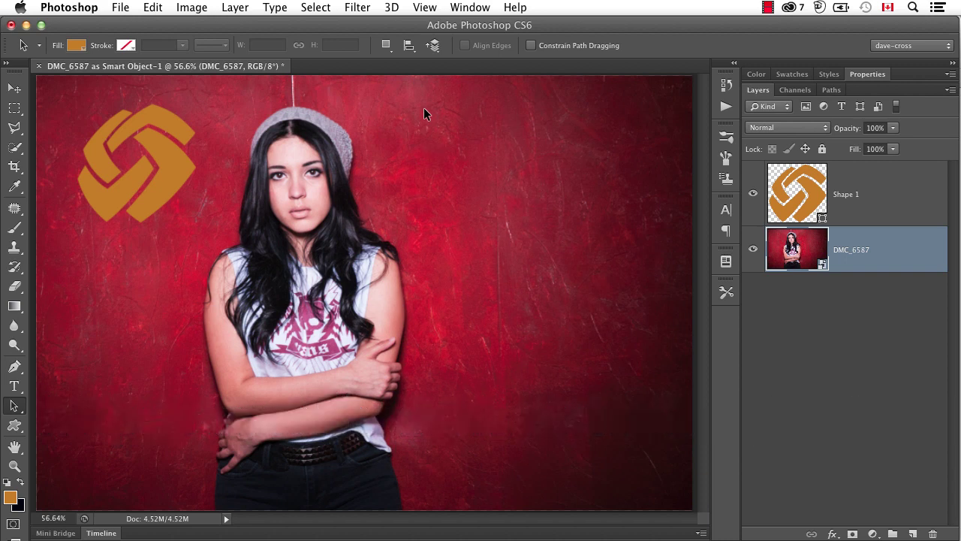
click(457, 4)
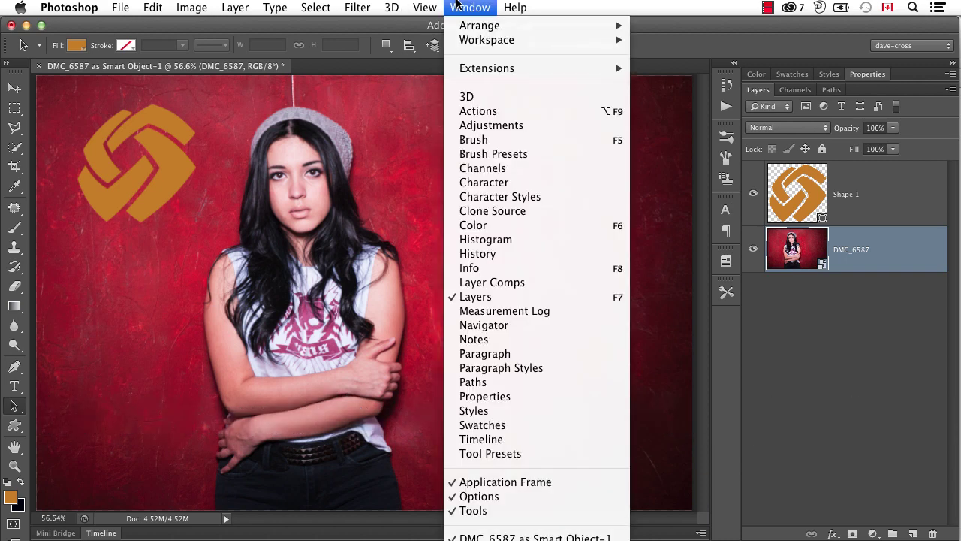
mouse_move(474, 70)
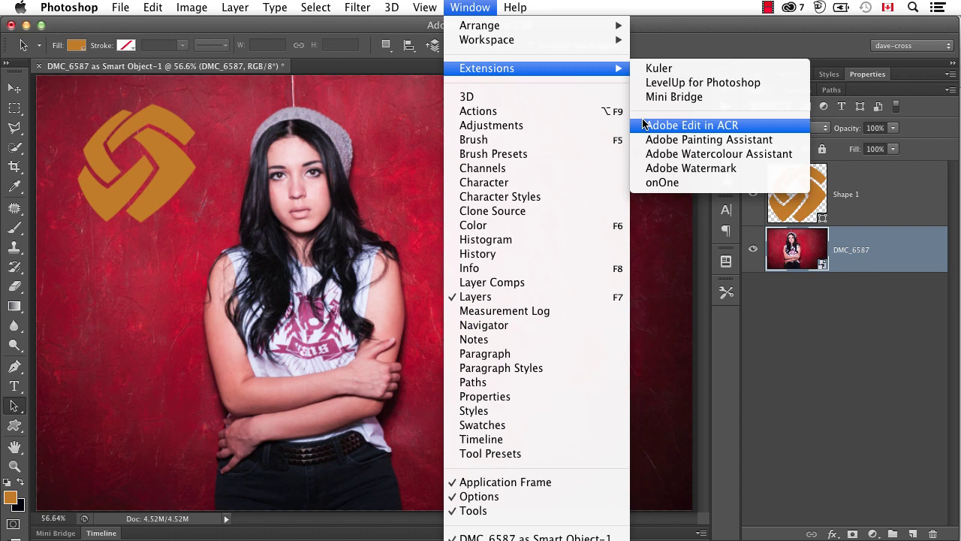
click(697, 168)
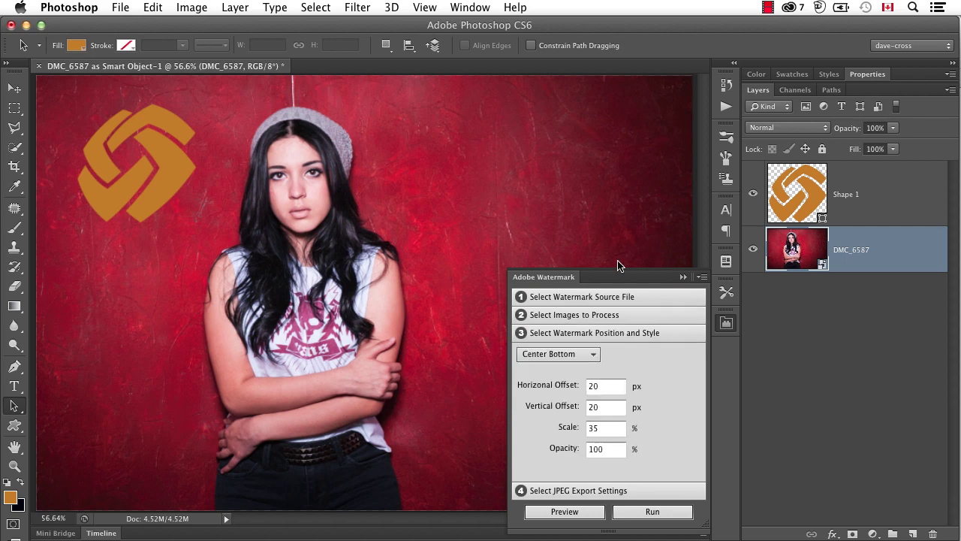
- Choose logo 5.swans.bw.ai as the watermark file and rasterize the portrait layer
click(615, 298)
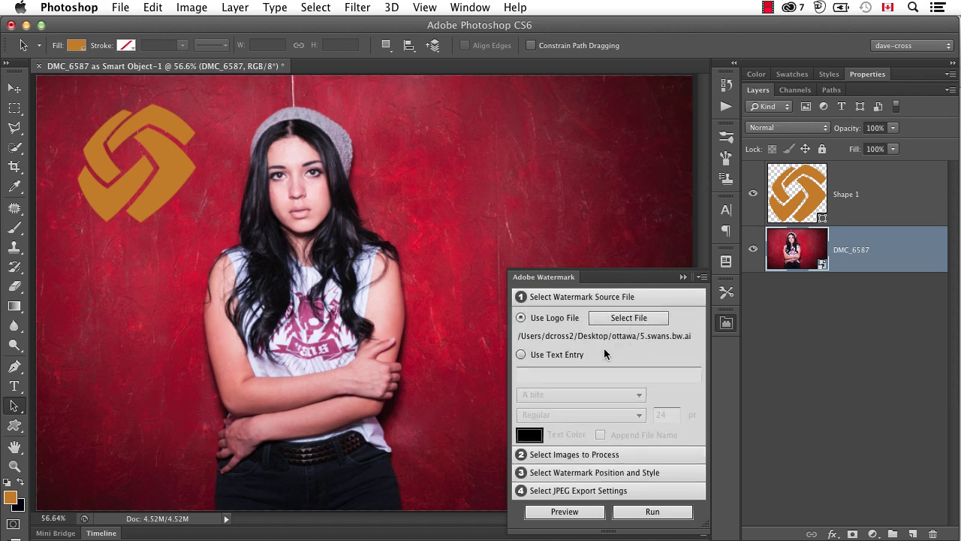
click(627, 317)
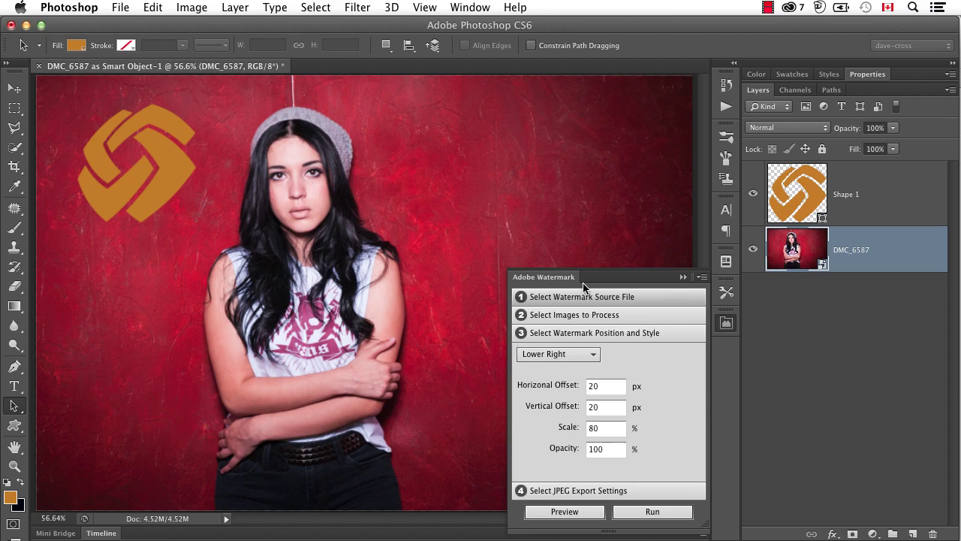
right_click(884, 265)
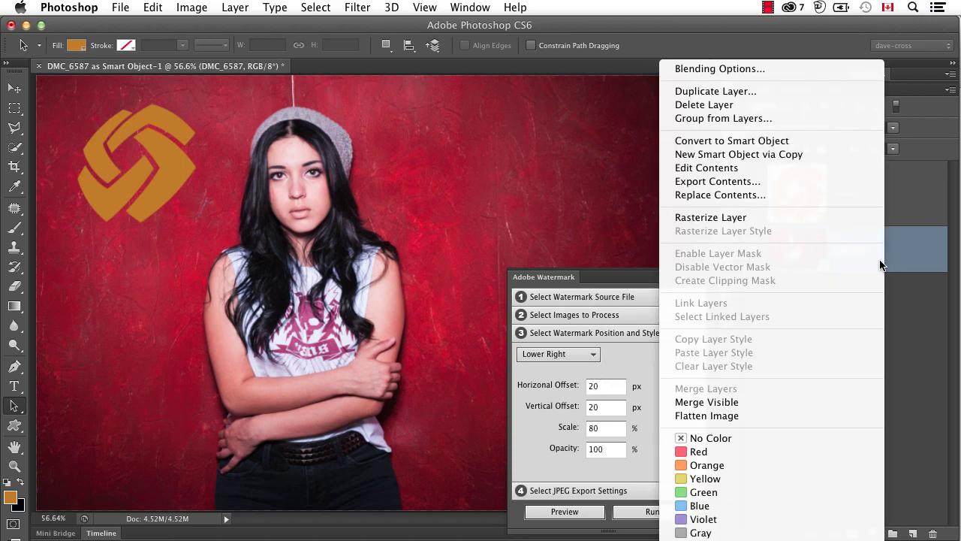
click(808, 222)
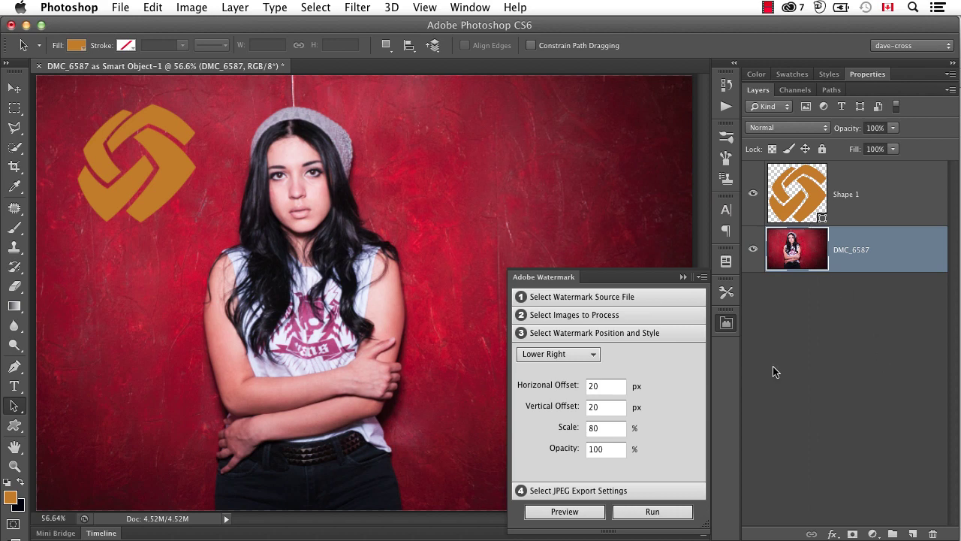
- Expand the watermark's Select Images to Process options and move the panel to the left
click(651, 296)
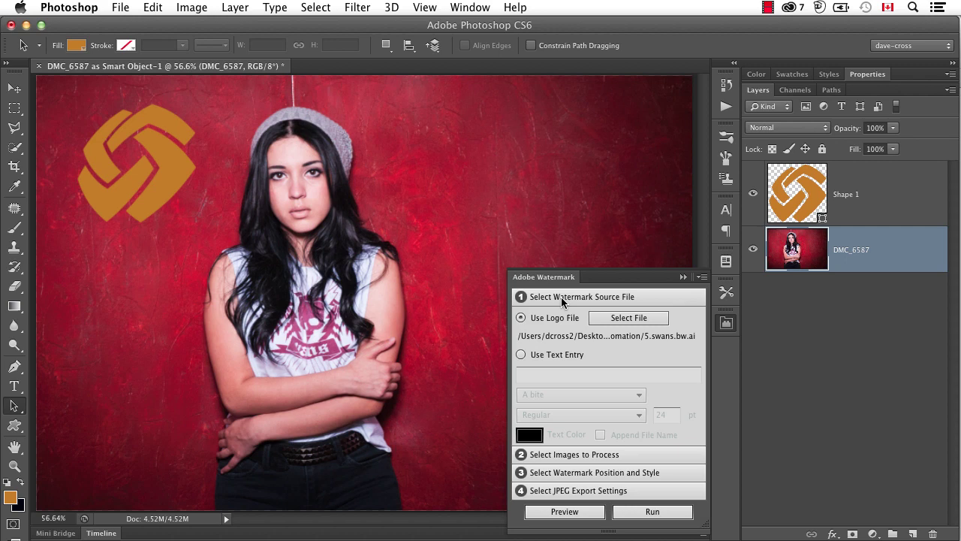
click(576, 453)
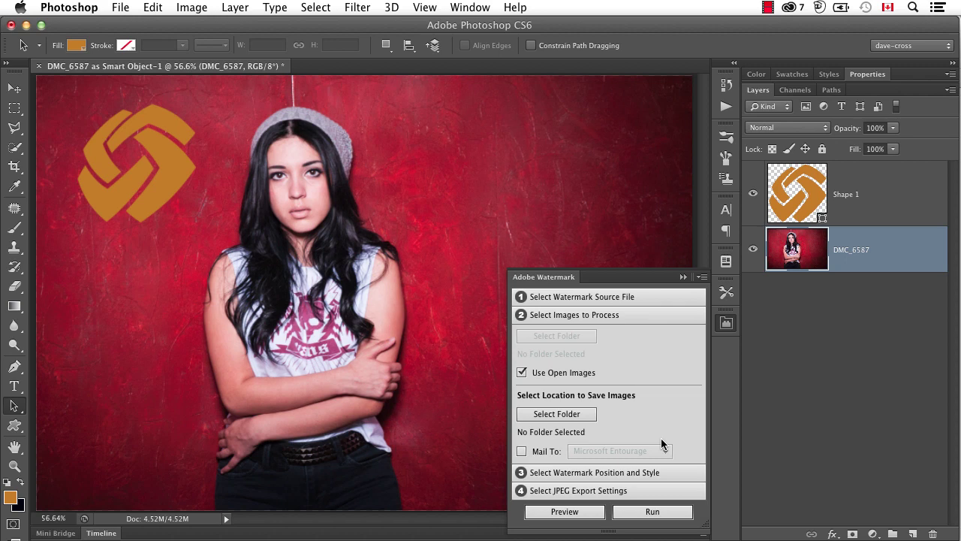
drag(652, 287, 99, 238)
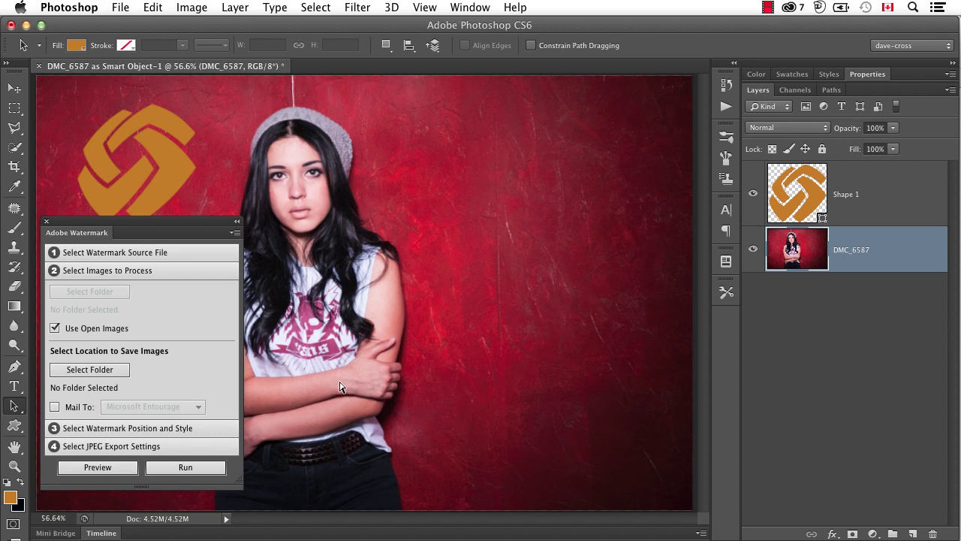
- Save the portrait as DMC_6587 as Smart Object-1.psd
key(super+shift+s)
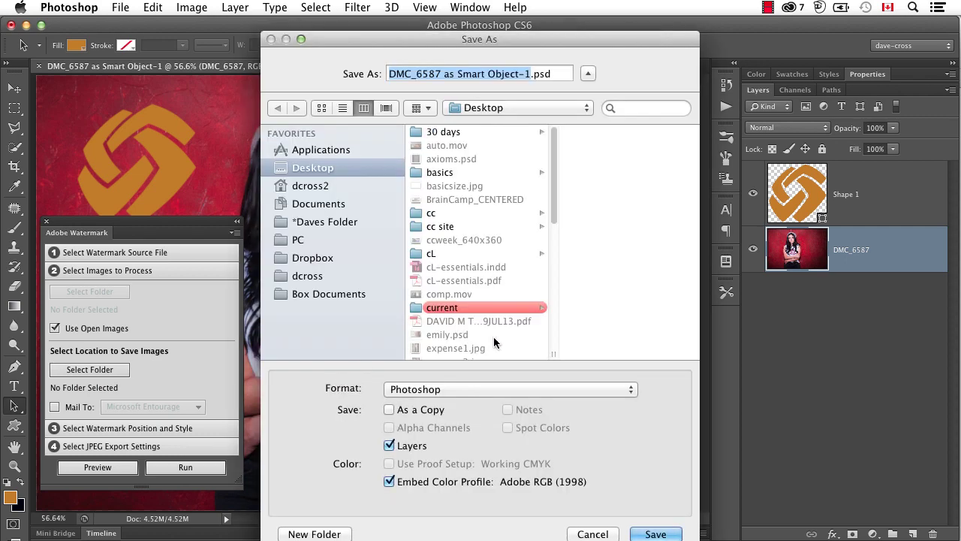
click(658, 533)
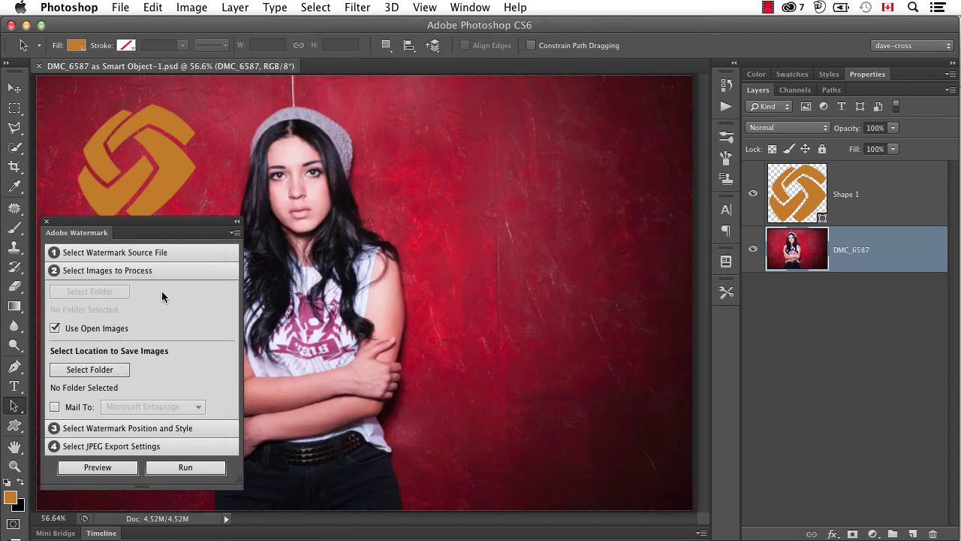
click(123, 428)
- Preview the watermark at upper right, then at 50% scale and 80% opacity
click(93, 311)
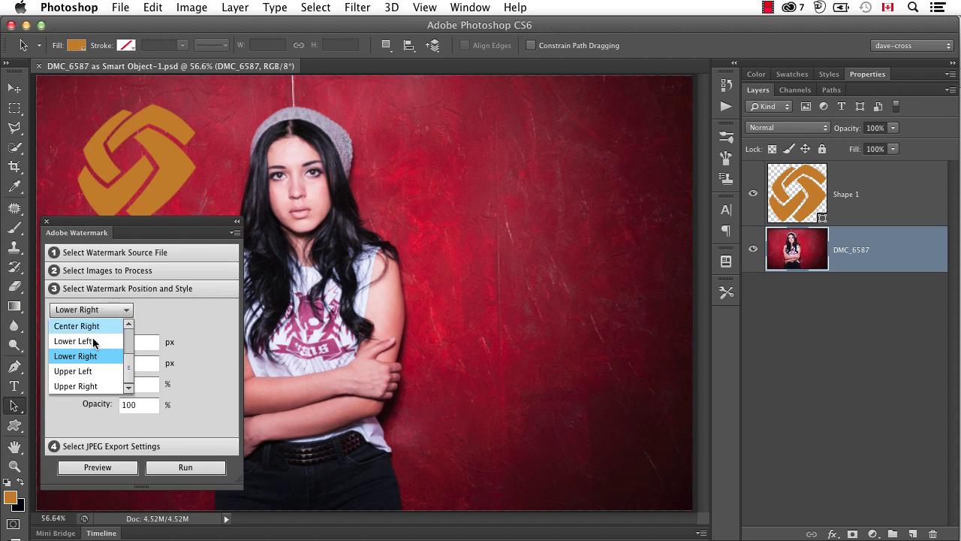
click(99, 386)
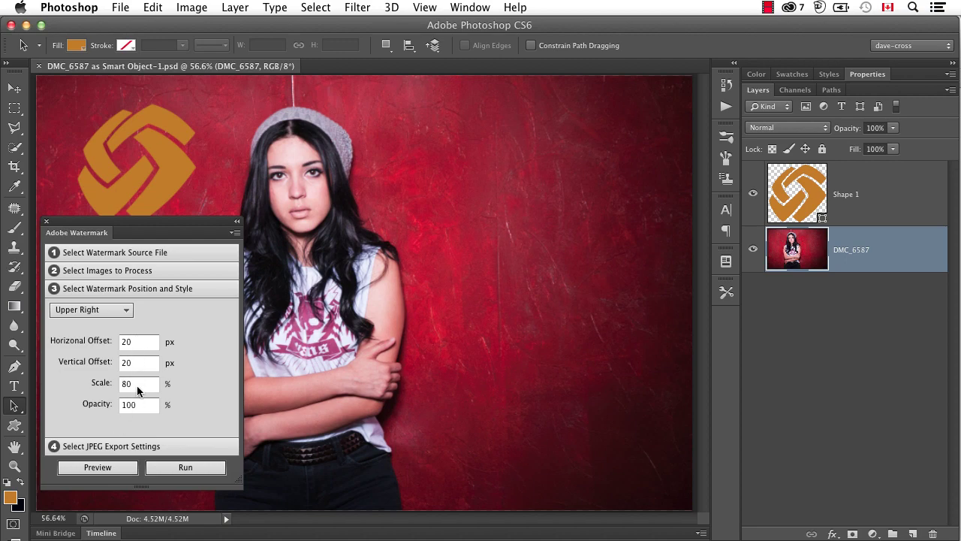
click(114, 467)
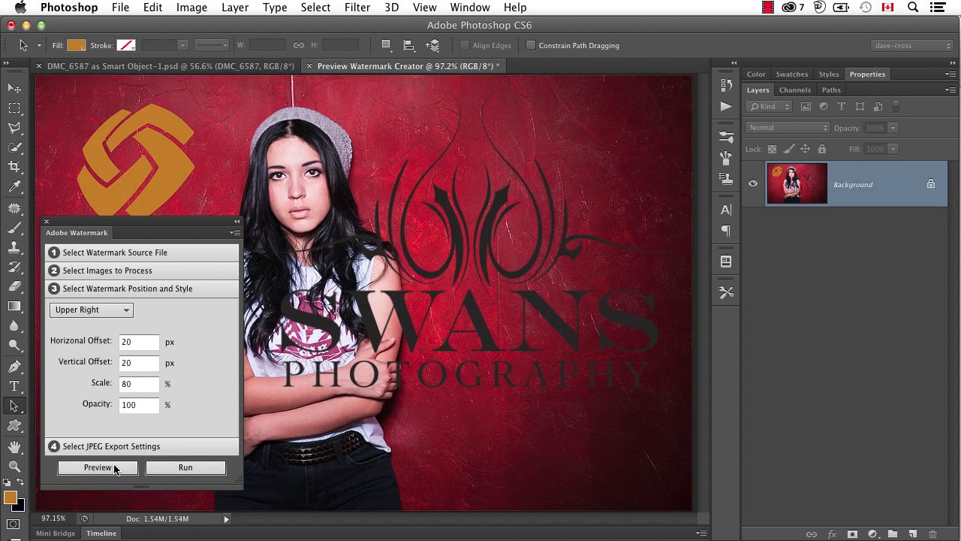
click(137, 385)
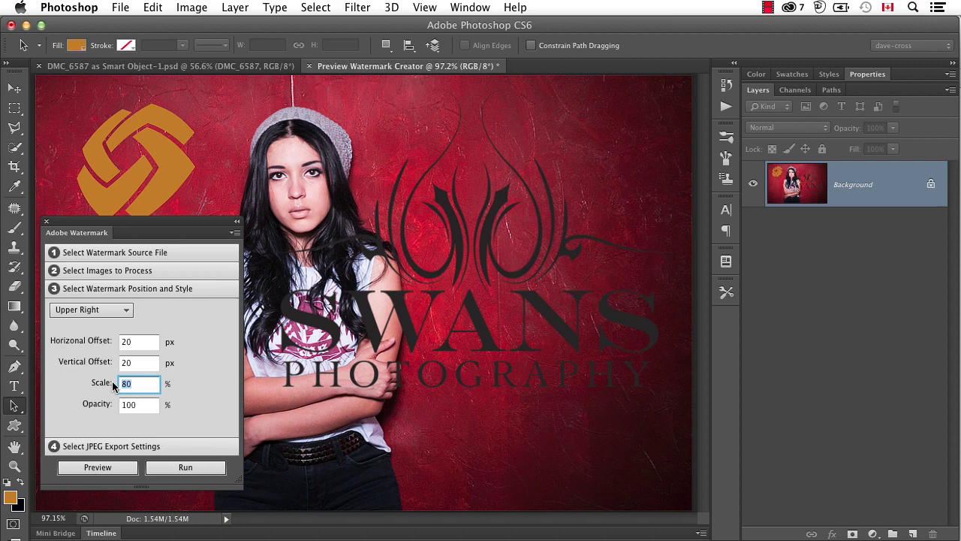
text(50)
click(137, 405)
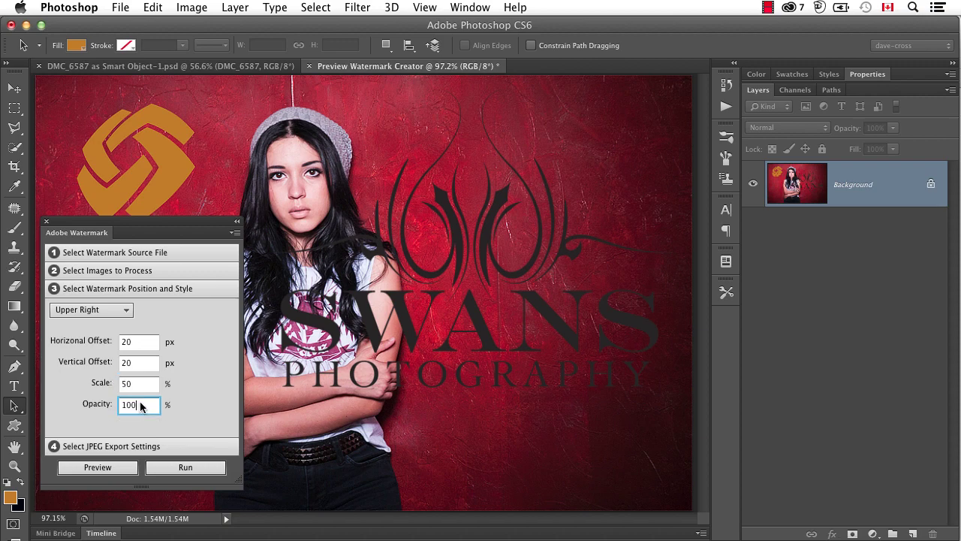
text(80)
click(98, 467)
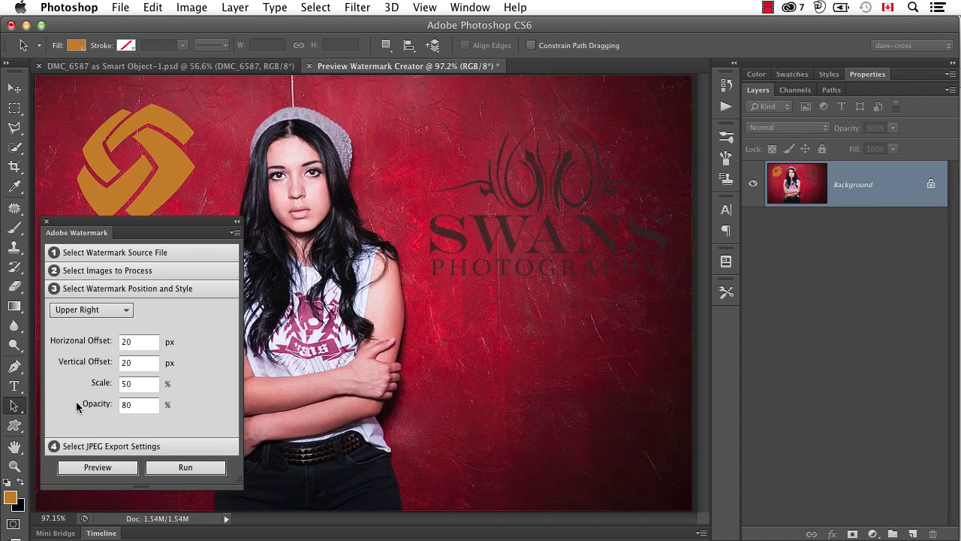
- Move the watermark to Lower Right and preview it again
click(105, 309)
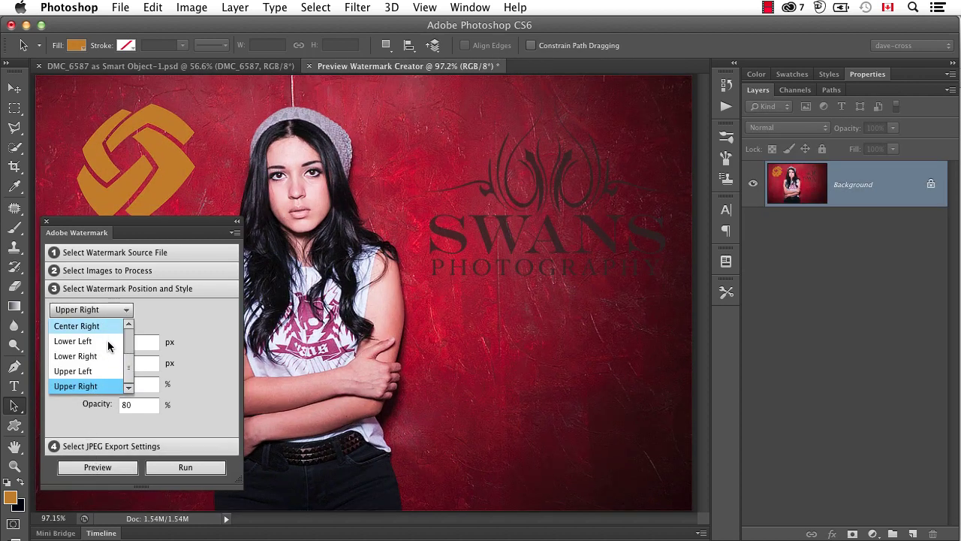
click(107, 354)
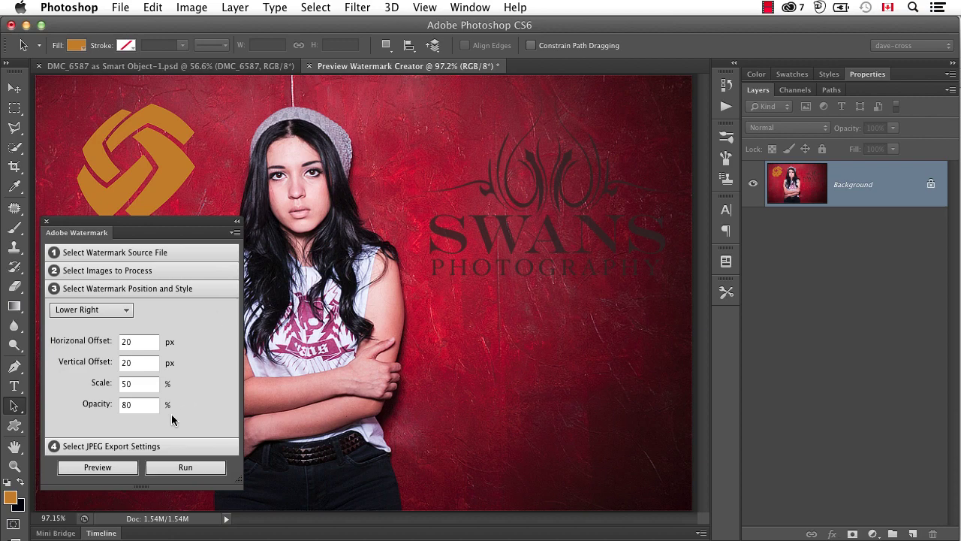
click(98, 468)
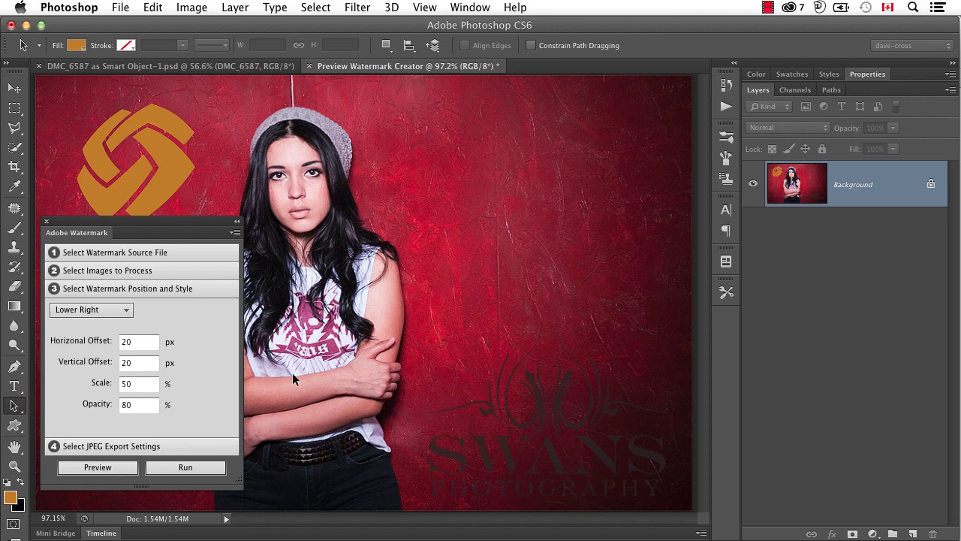
- Expand the Select Images to Process section of the Adobe Watermark panel
click(121, 272)
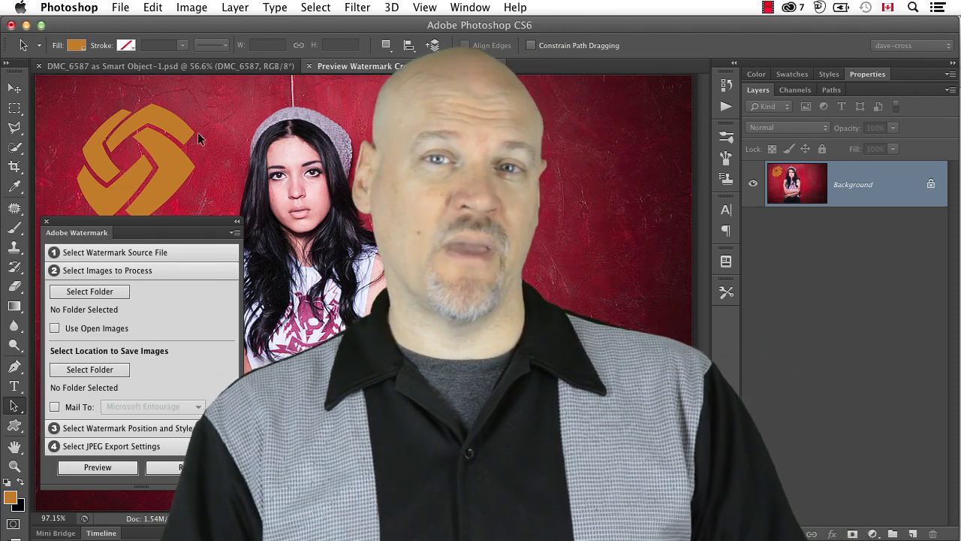
- Close the Adobe Watermark panel and return to DMC_6587 as Smart Object-1.psd
click(46, 222)
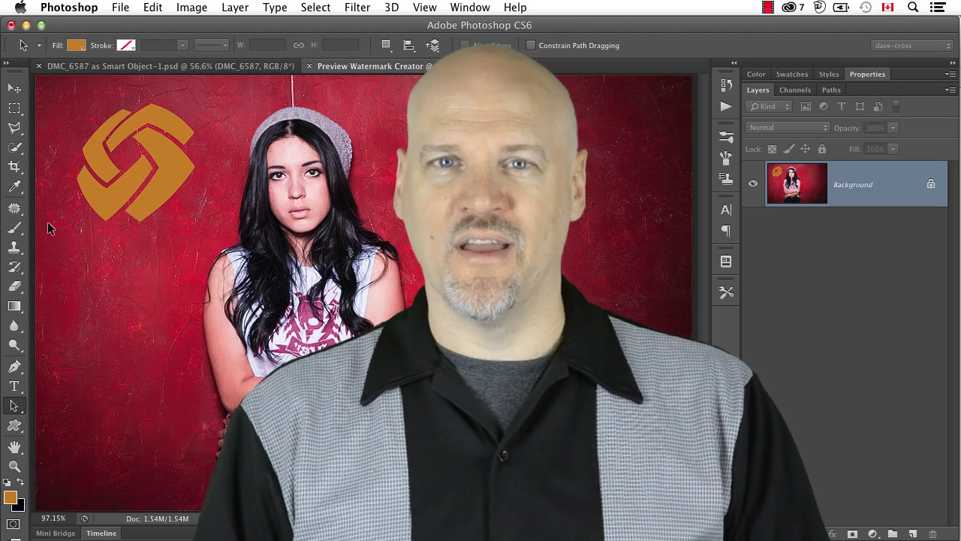
click(273, 66)
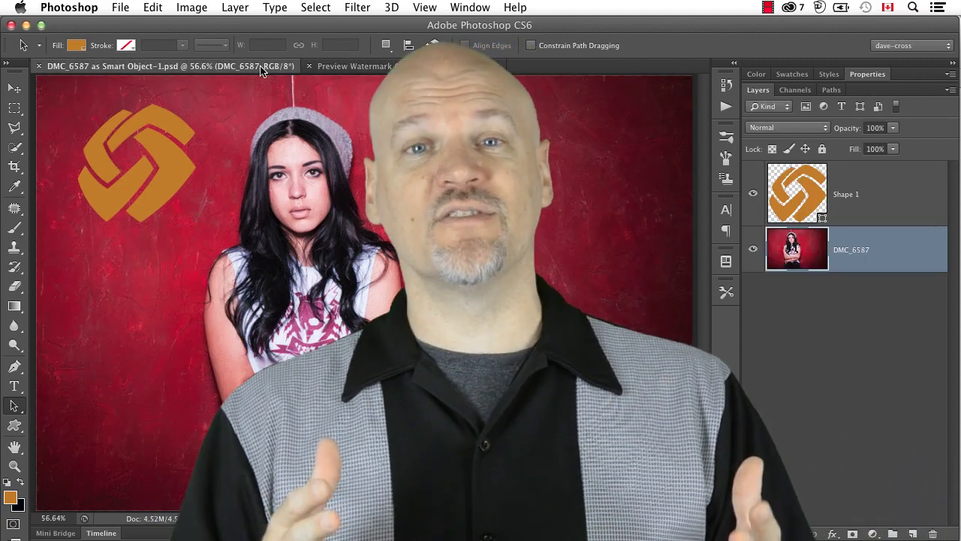